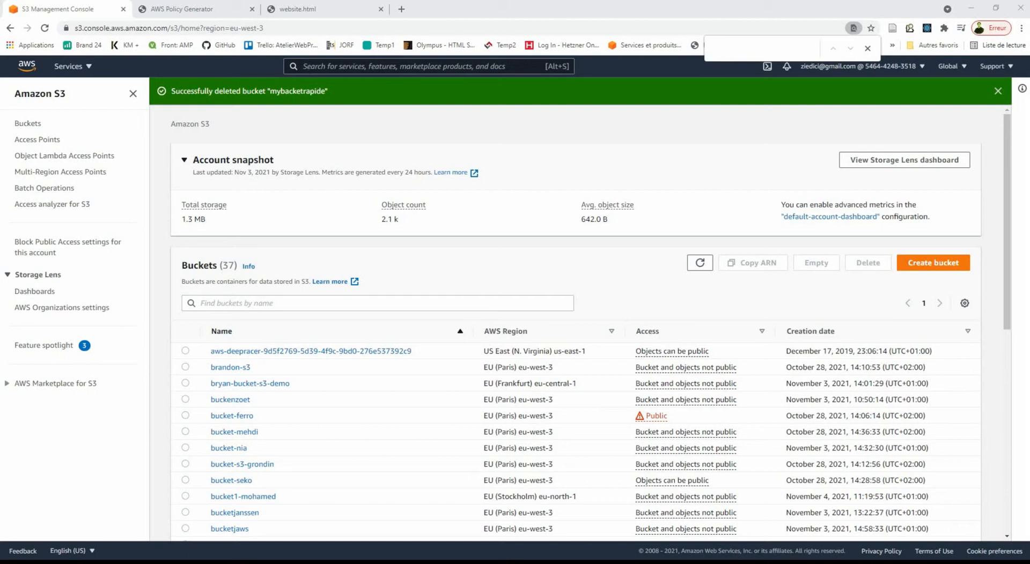
- Start creating a new S3 bucket and check the website files in the local static website folder
{"action": "left_click", "coordinate": [932, 262]}
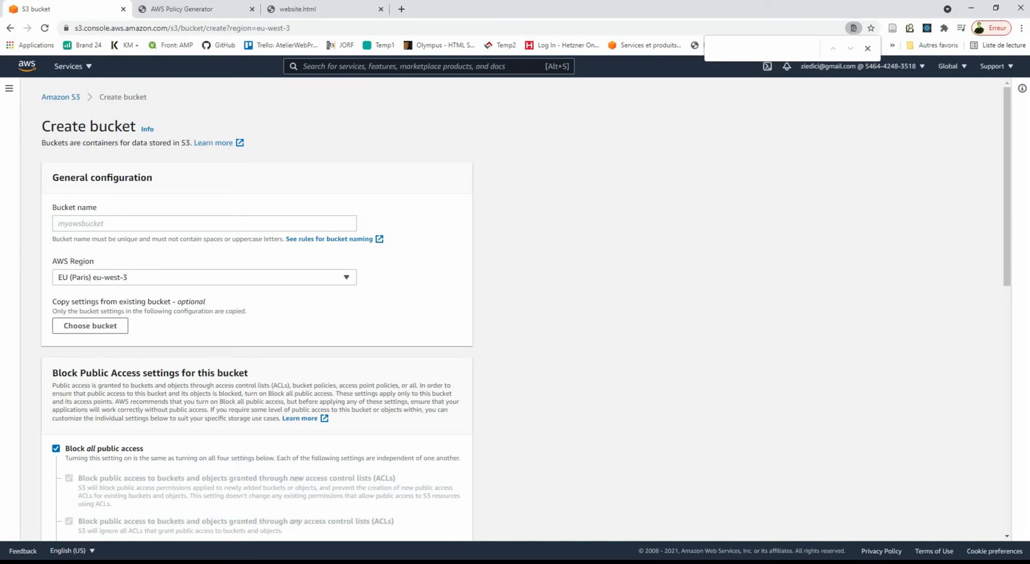
{"action": "left_click", "coordinate": [161, 562]}
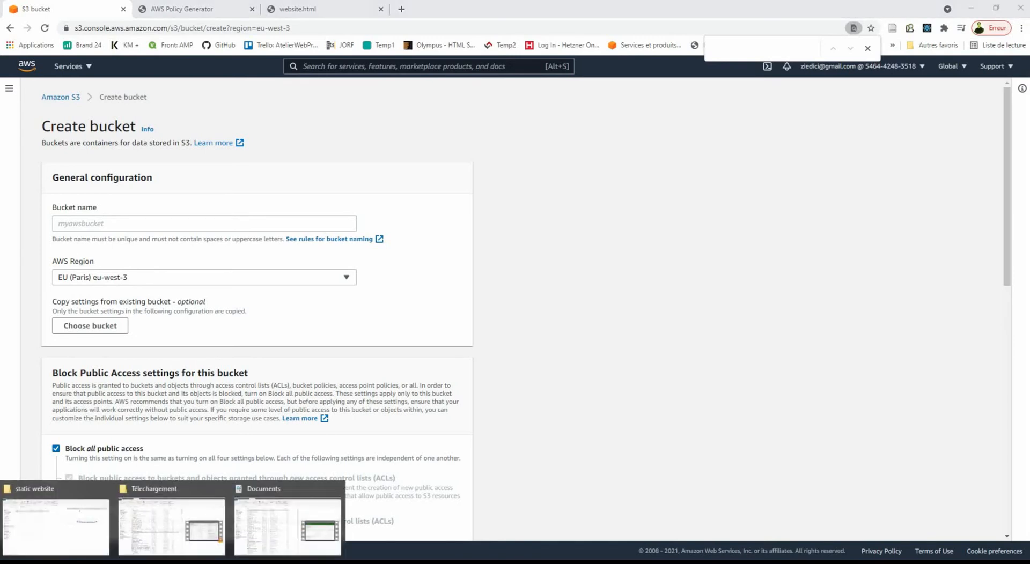
{"action": "left_click", "coordinate": [57, 520]}
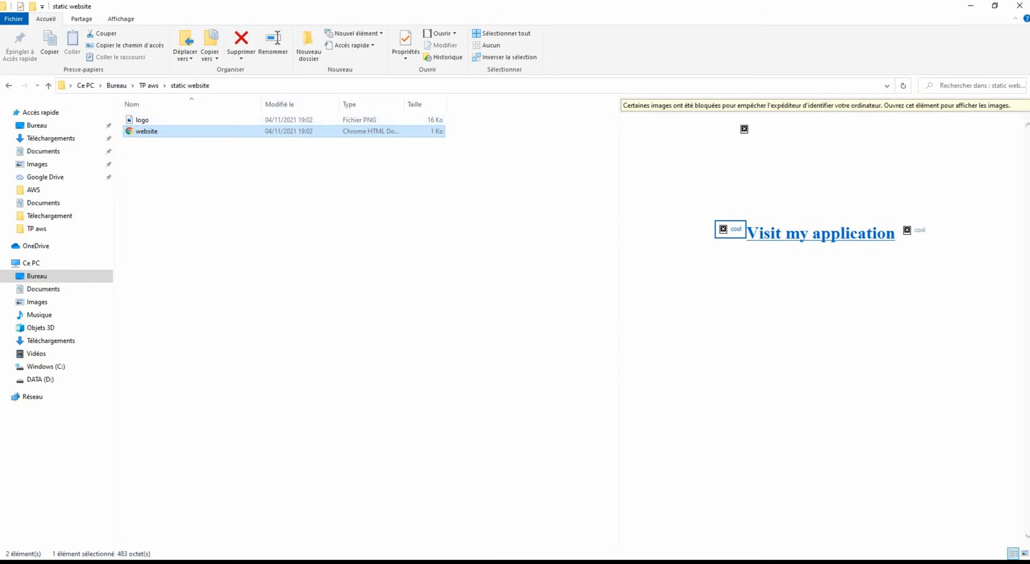
{"action": "left_click", "coordinate": [970, 5]}
- Name the new bucket mybuckerrapide123 and copy that name
{"action": "left_click", "coordinate": [204, 224]}
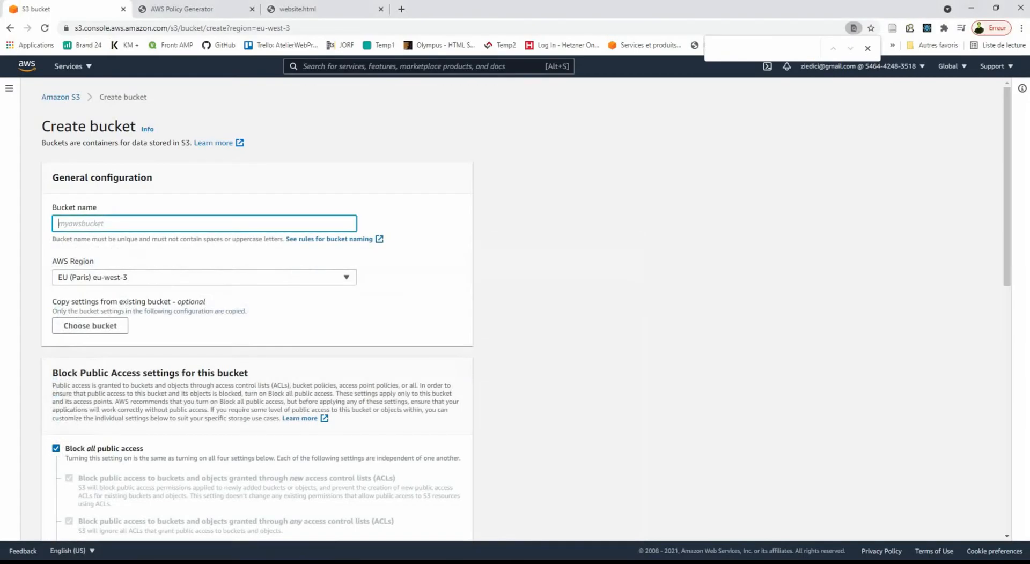
{"action": "type", "text": "mybuckerrapide123"}
{"action": "key", "text": "ctrl+a"}
{"action": "key", "text": "ctrl+c"}
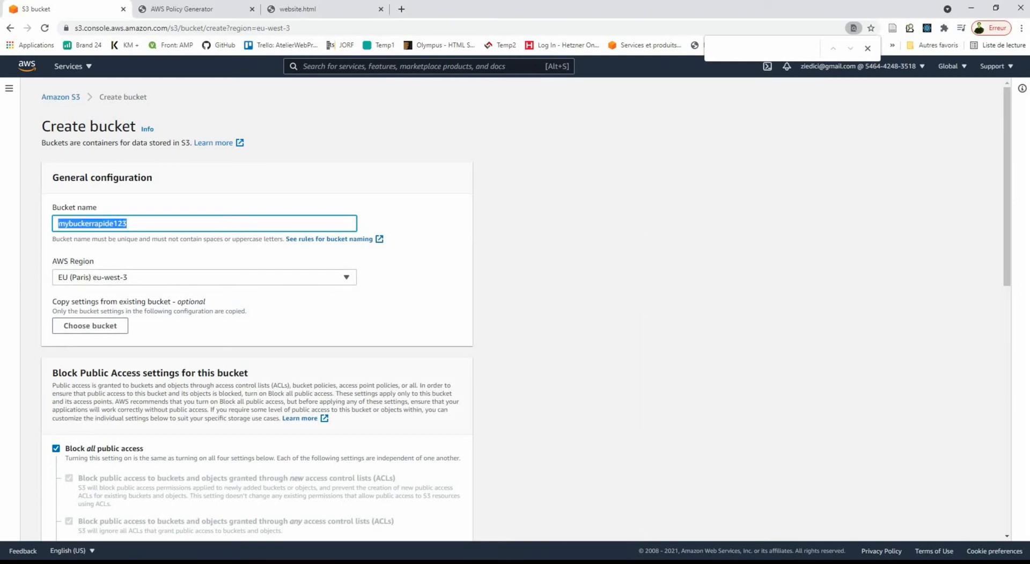
- Create the bucket with Block all public access turned off and the public access risk acknowledged
{"action": "scroll", "coordinate": [515, 311], "scroll_direction": "down", "scroll_amount": 4}
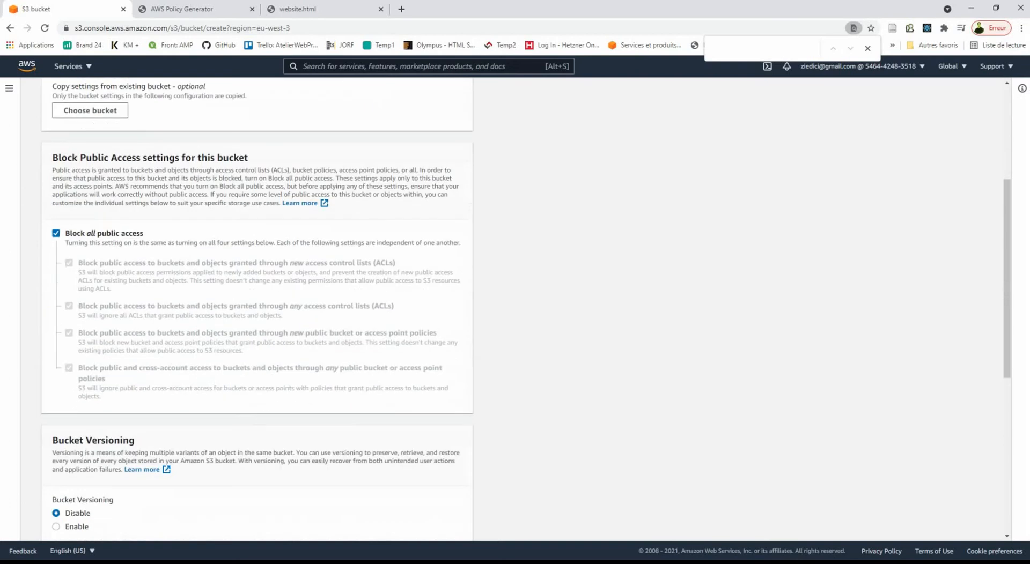
{"action": "left_click", "coordinate": [56, 233]}
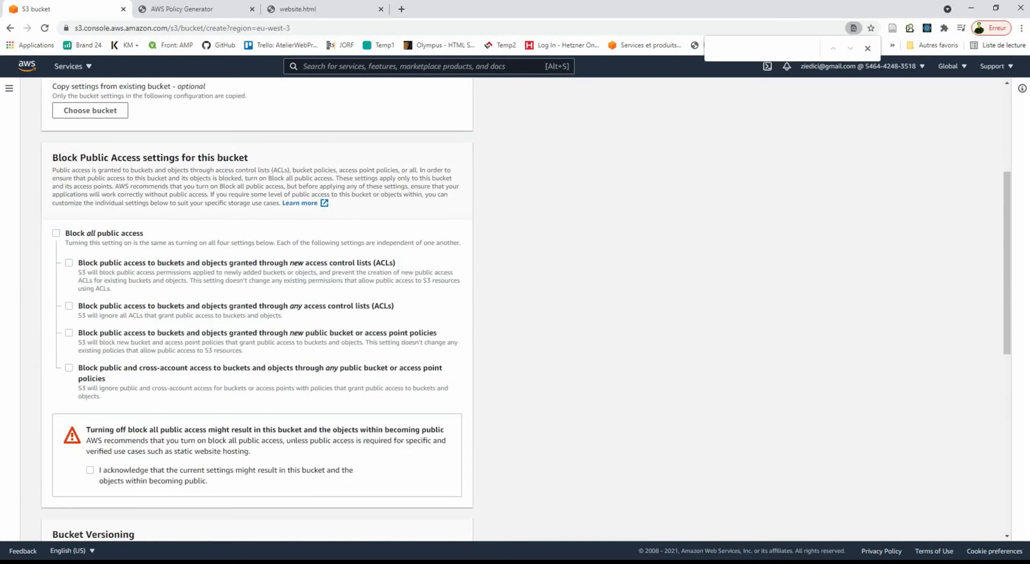
{"action": "scroll", "coordinate": [257, 311], "scroll_direction": "down", "scroll_amount": 3}
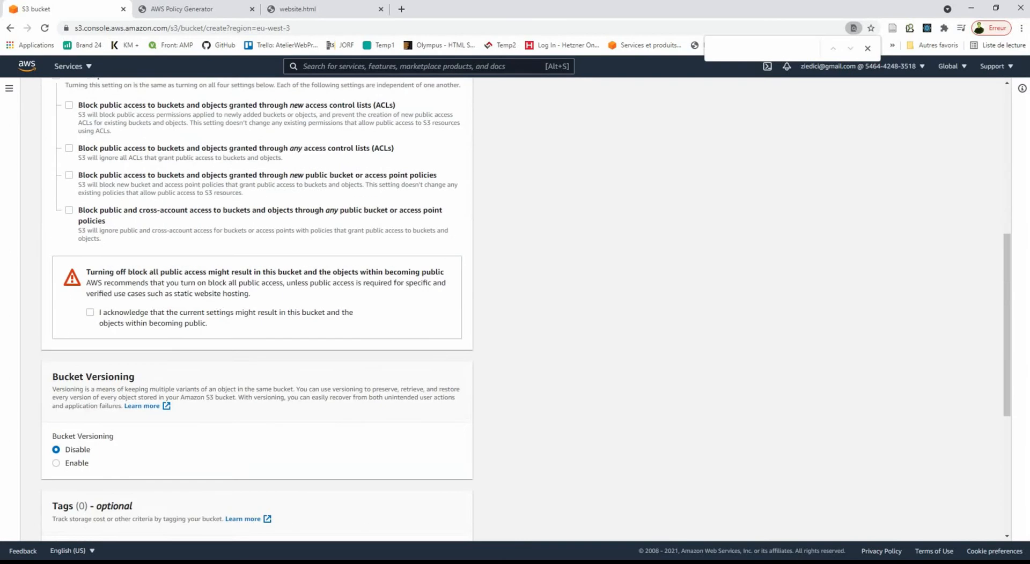
{"action": "left_click", "coordinate": [90, 309]}
{"action": "scroll", "coordinate": [258, 311], "scroll_direction": "down", "scroll_amount": 2}
{"action": "scroll", "coordinate": [258, 311], "scroll_direction": "down", "scroll_amount": 4}
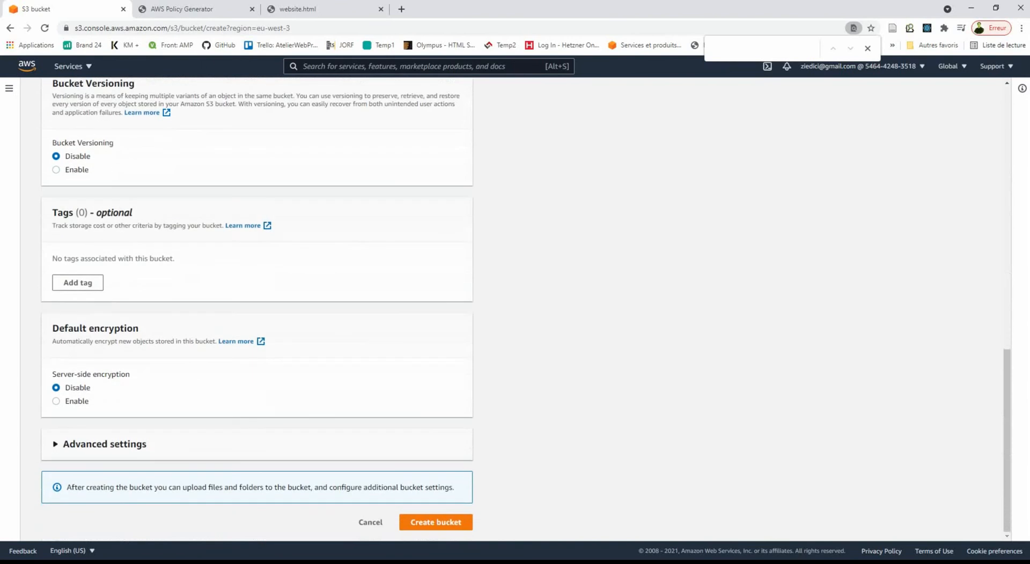
{"action": "left_click", "coordinate": [435, 522]}
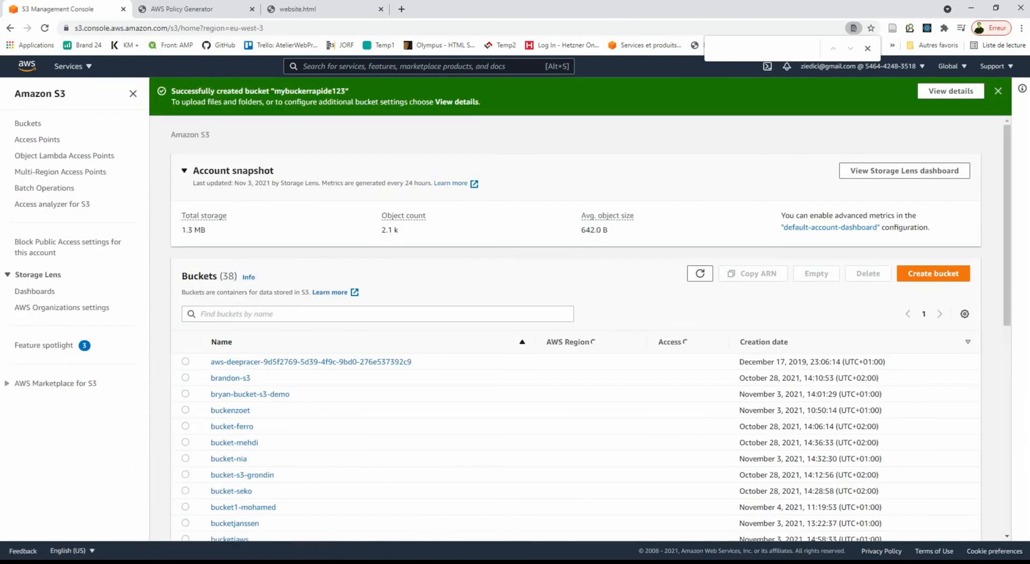
- Find mybuckerrapide123 in the bucket list using the copied name and start an upload in it
{"action": "key", "text": "ctrl+v"}
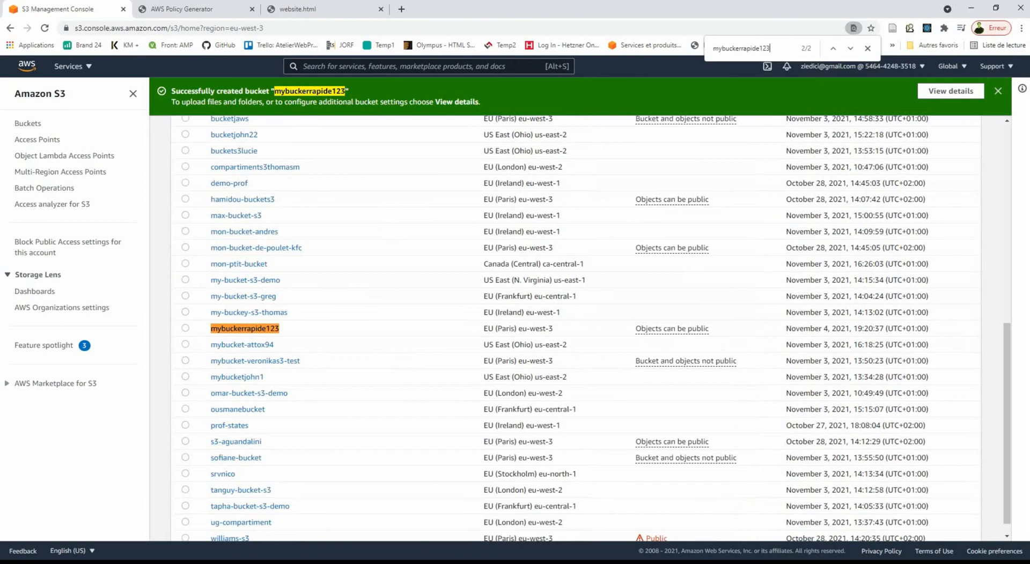
{"action": "left_click", "coordinate": [245, 328]}
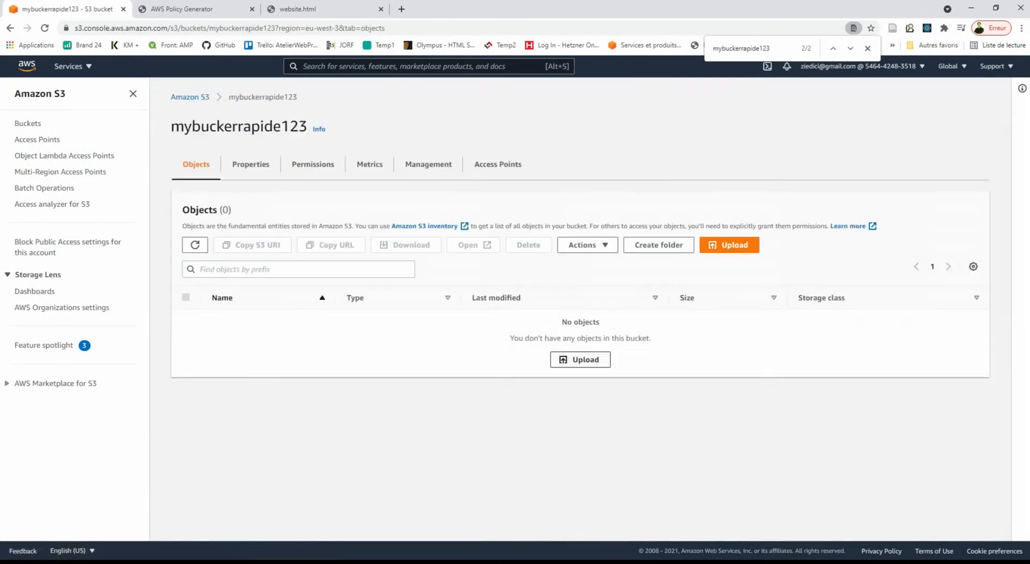
{"action": "left_click", "coordinate": [579, 360]}
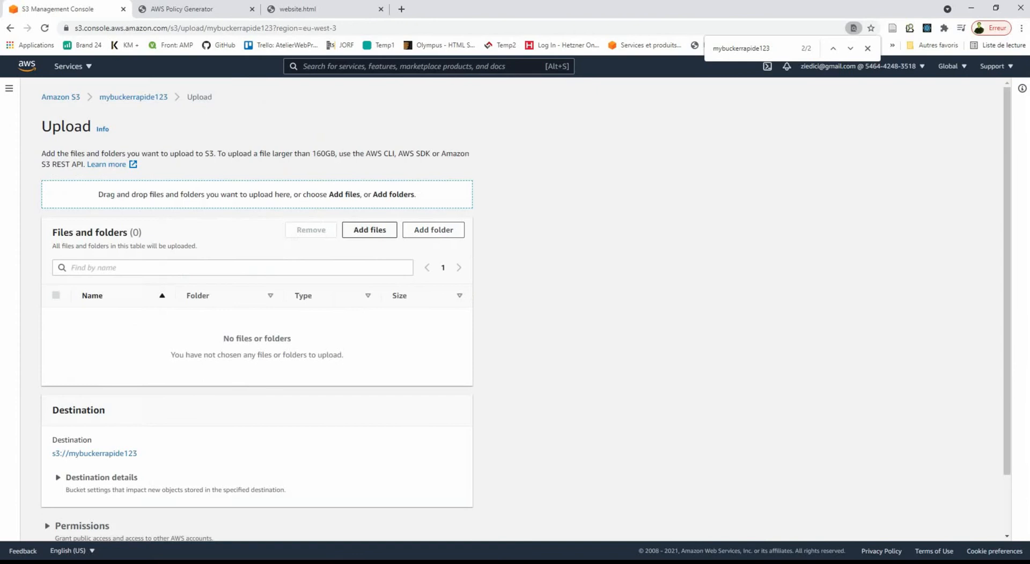
- Copy the path of the local static website folder from its File Explorer window
{"action": "left_click", "coordinate": [370, 230]}
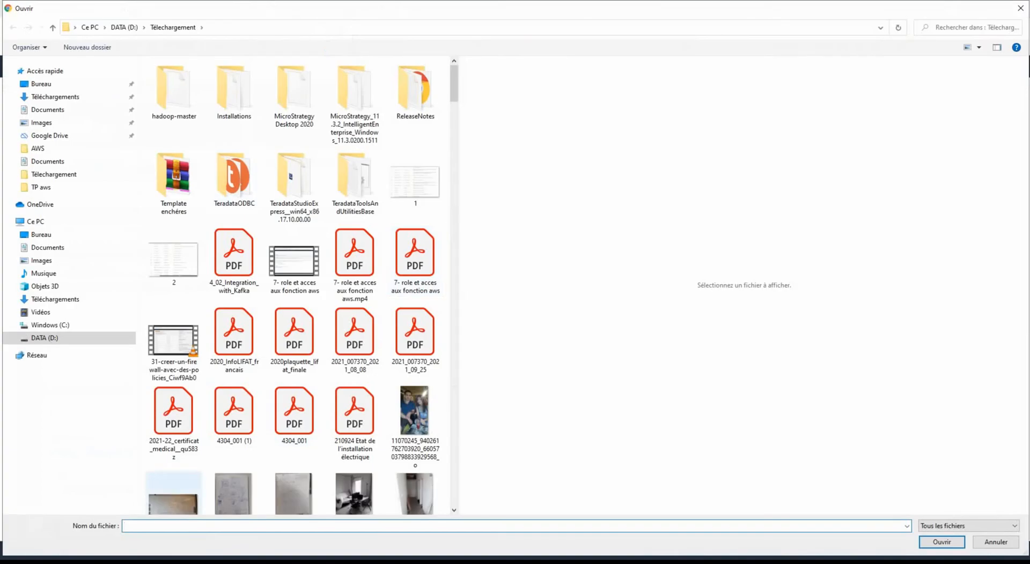
{"action": "left_click", "coordinate": [166, 563]}
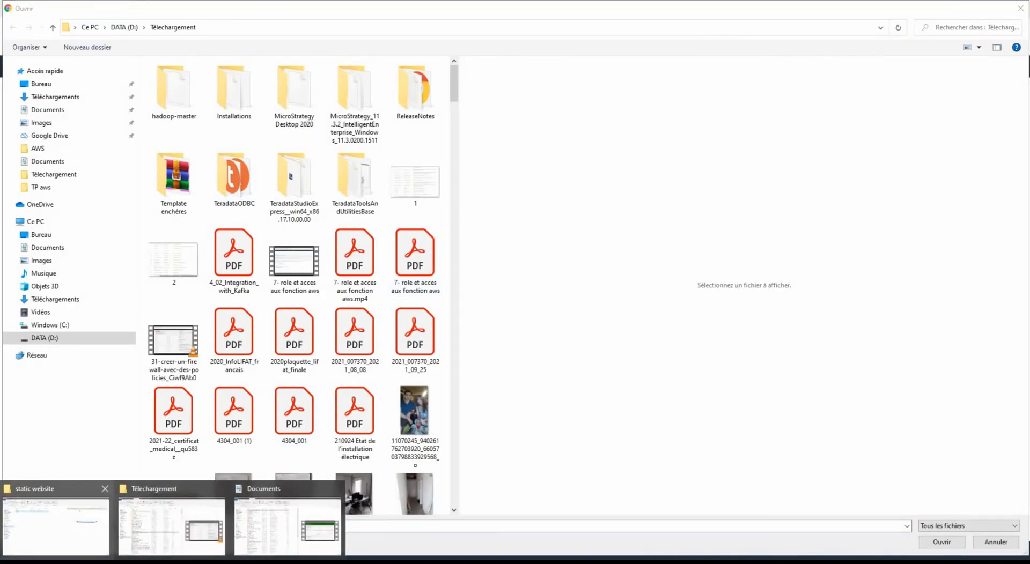
{"action": "left_click", "coordinate": [57, 525]}
{"action": "left_click", "coordinate": [386, 86]}
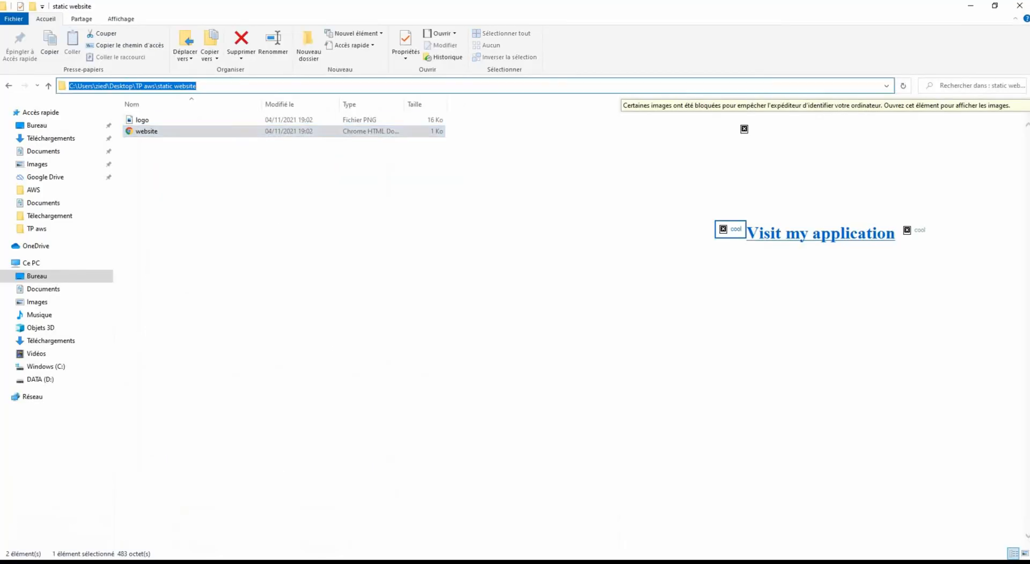
{"action": "left_click", "coordinate": [970, 6]}
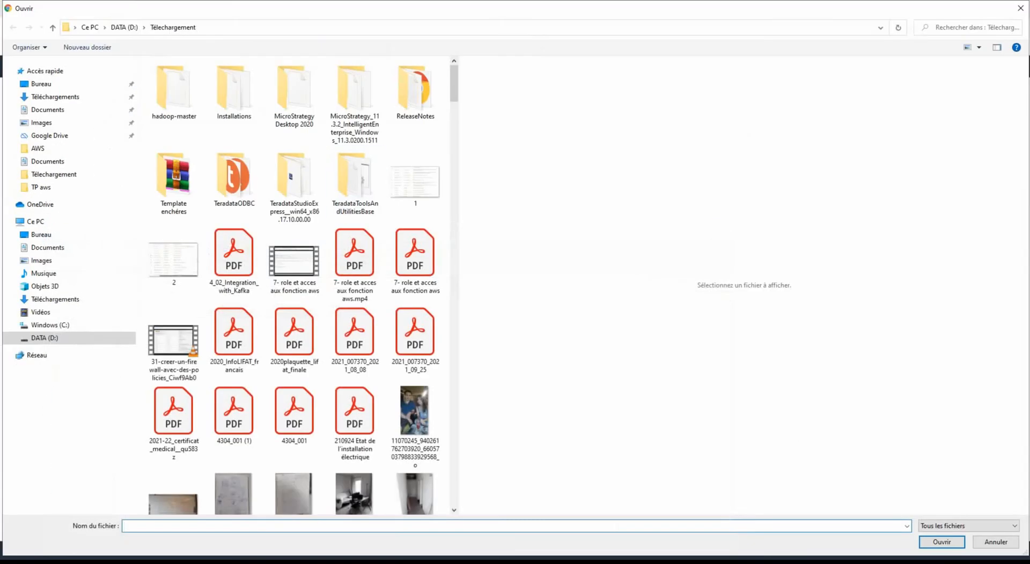
{"action": "left_click", "coordinate": [1020, 8]}
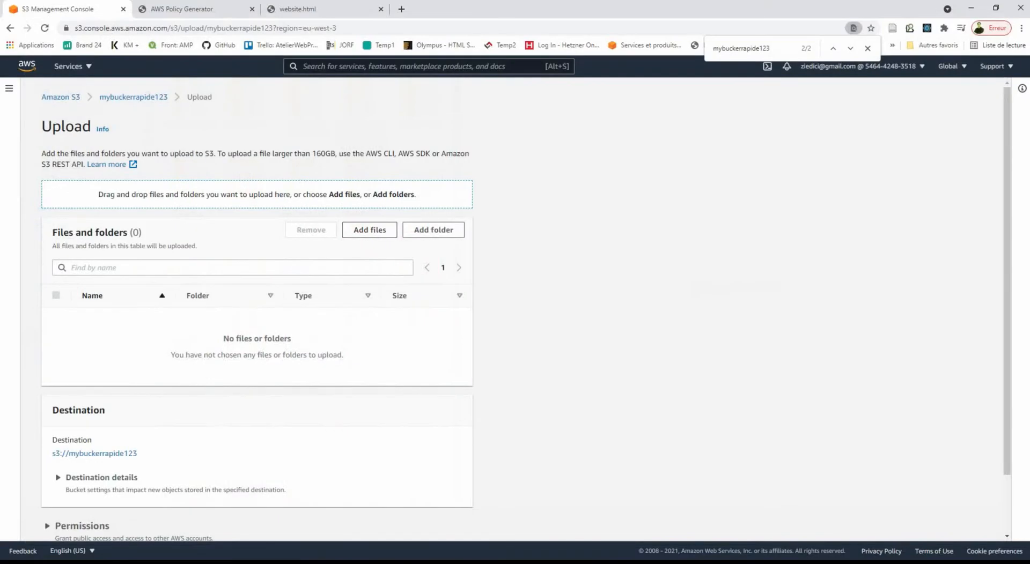
- Add logo.png and website.html from the static website folder using the copied path, and upload them to the bucket
{"action": "left_click", "coordinate": [369, 231]}
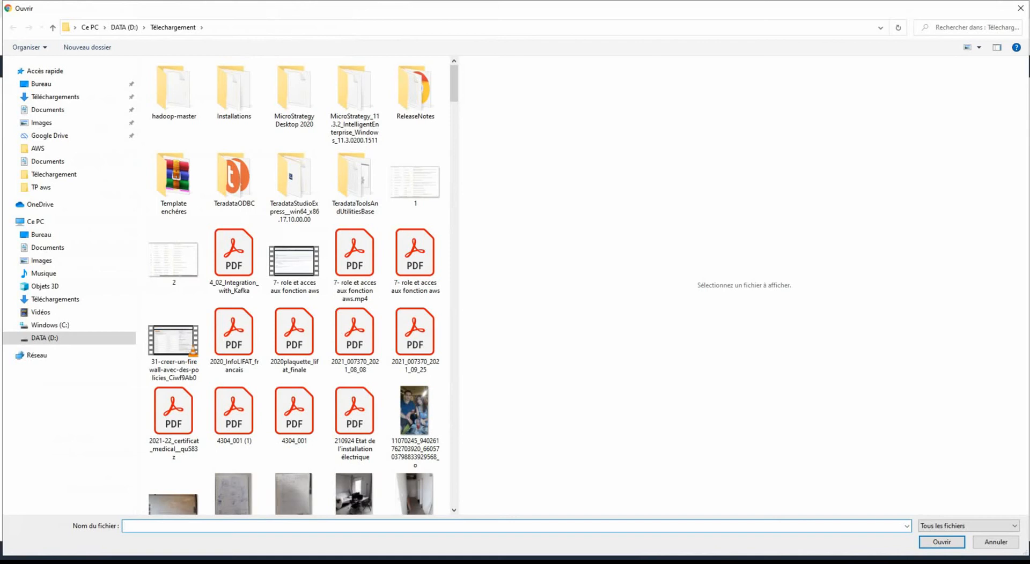
{"action": "left_click", "coordinate": [408, 28]}
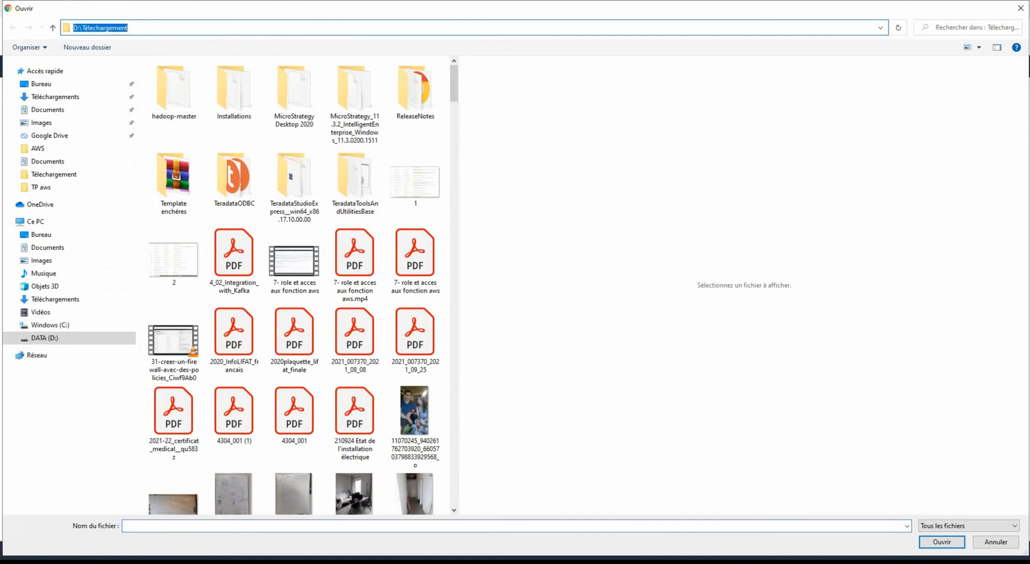
{"action": "key", "text": "ctrl+v"}
{"action": "key", "text": "Return"}
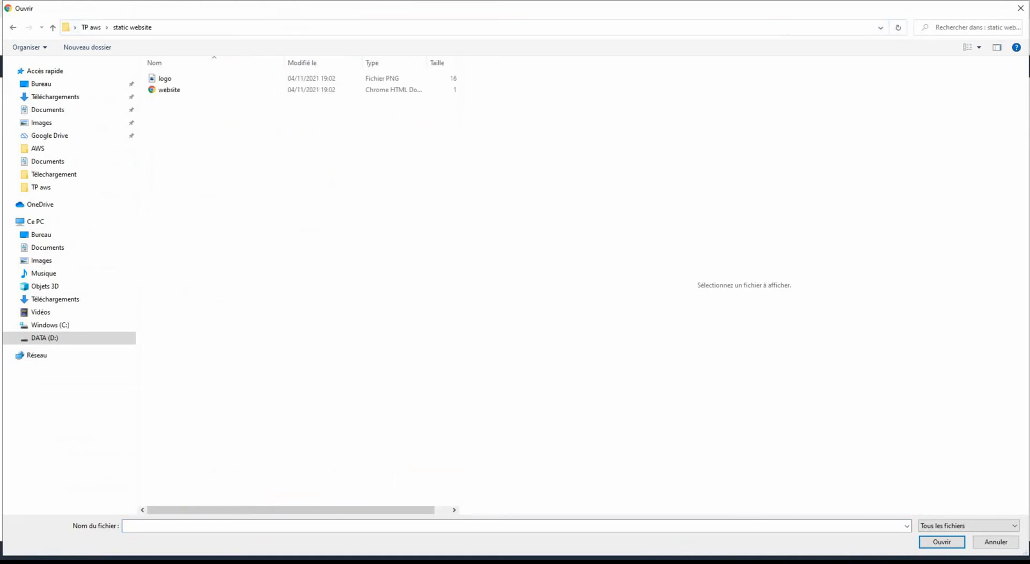
{"action": "key", "text": "ctrl+a"}
{"action": "key", "text": "Return"}
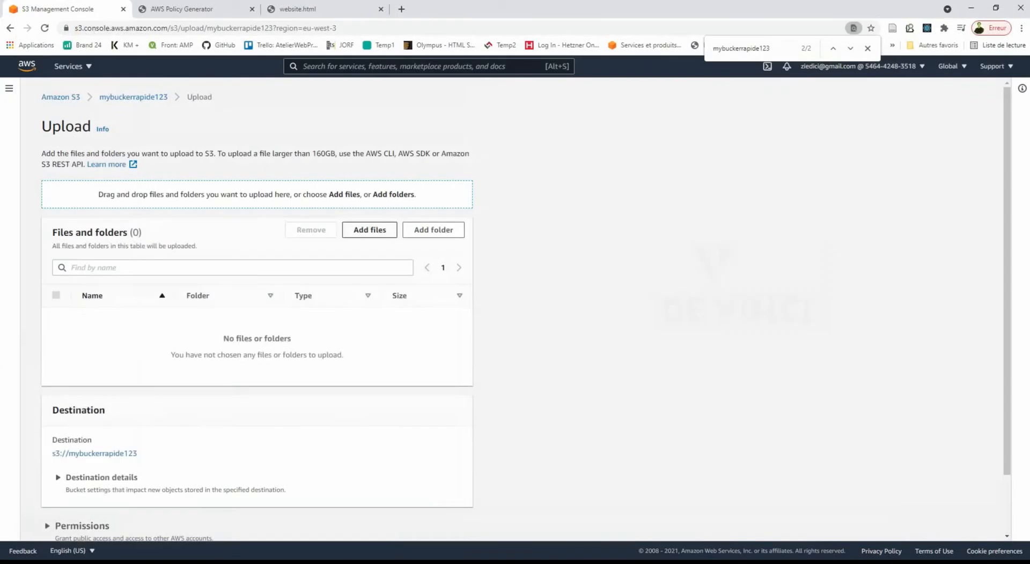
{"action": "scroll", "coordinate": [515, 310], "scroll_direction": "down", "scroll_amount": 1}
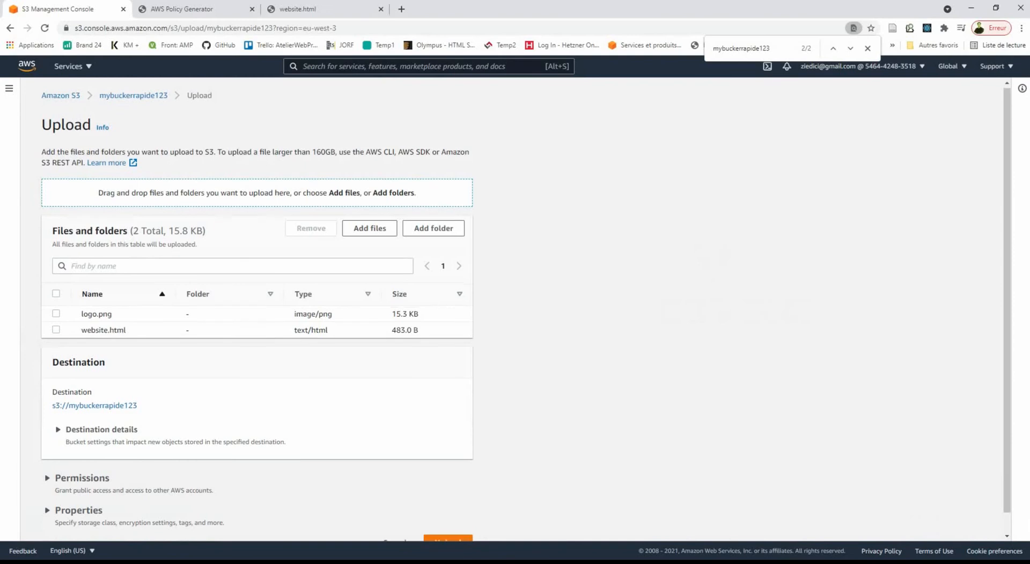
{"action": "left_click", "coordinate": [448, 520]}
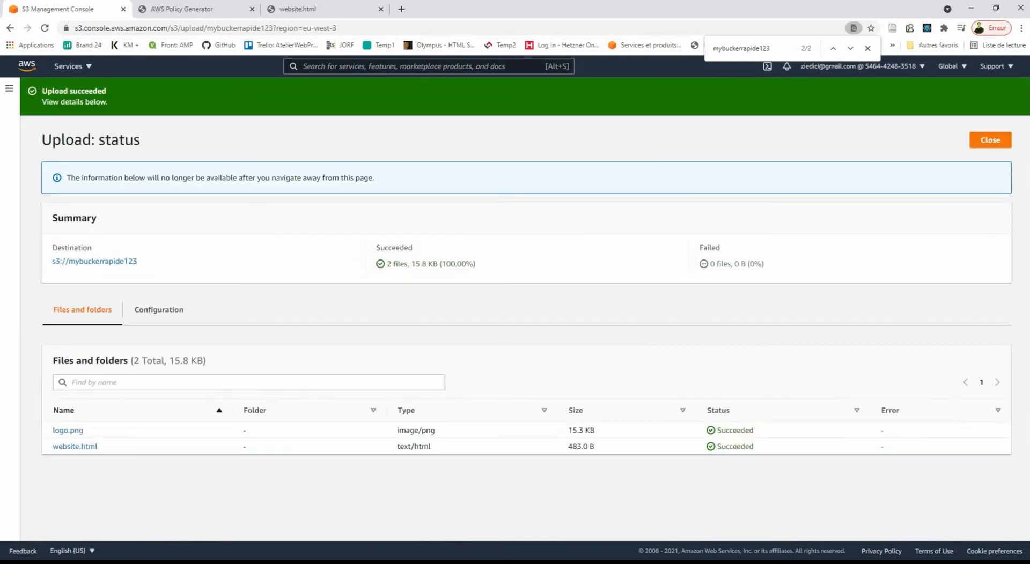
- Open the details of logo.png in a new tab and test public access through its object URL
{"action": "right_click", "coordinate": [67, 430]}
{"action": "left_click", "coordinate": [96, 439]}
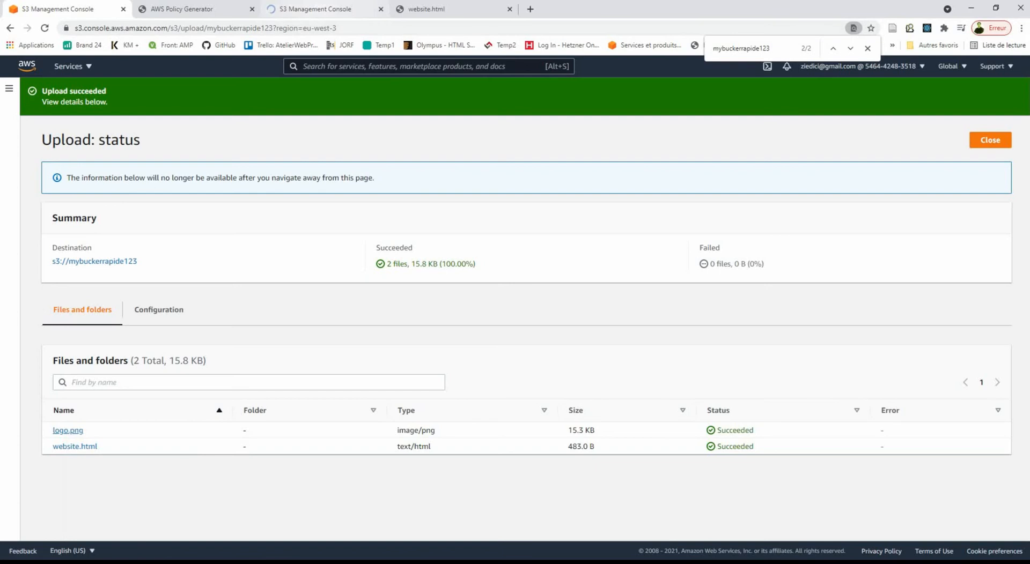
{"action": "left_click", "coordinate": [316, 10]}
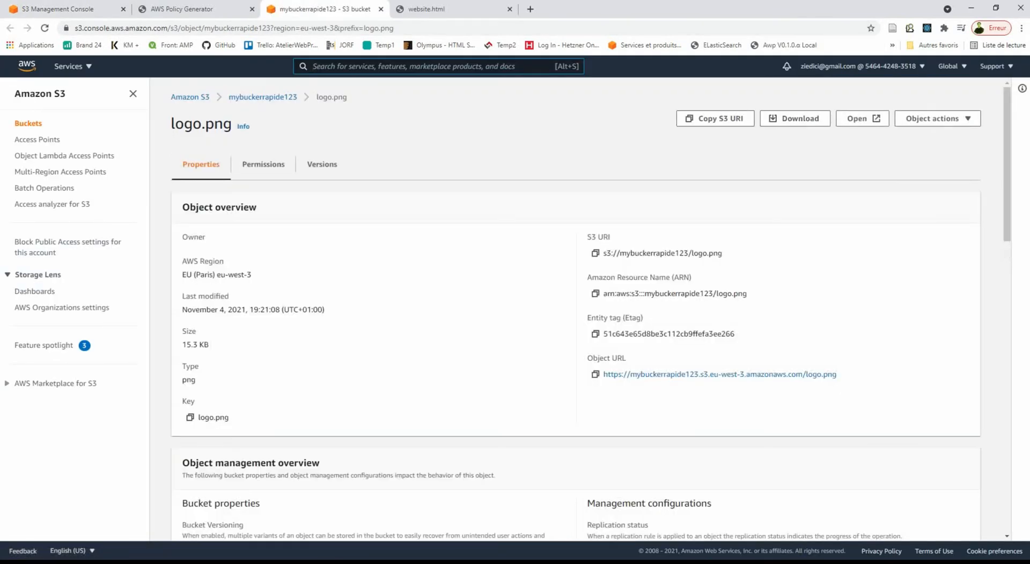
{"action": "scroll", "coordinate": [719, 374], "scroll_direction": "down", "scroll_amount": 5}
{"action": "scroll", "coordinate": [719, 374], "scroll_direction": "up", "scroll_amount": 5}
{"action": "left_click", "coordinate": [718, 375]}
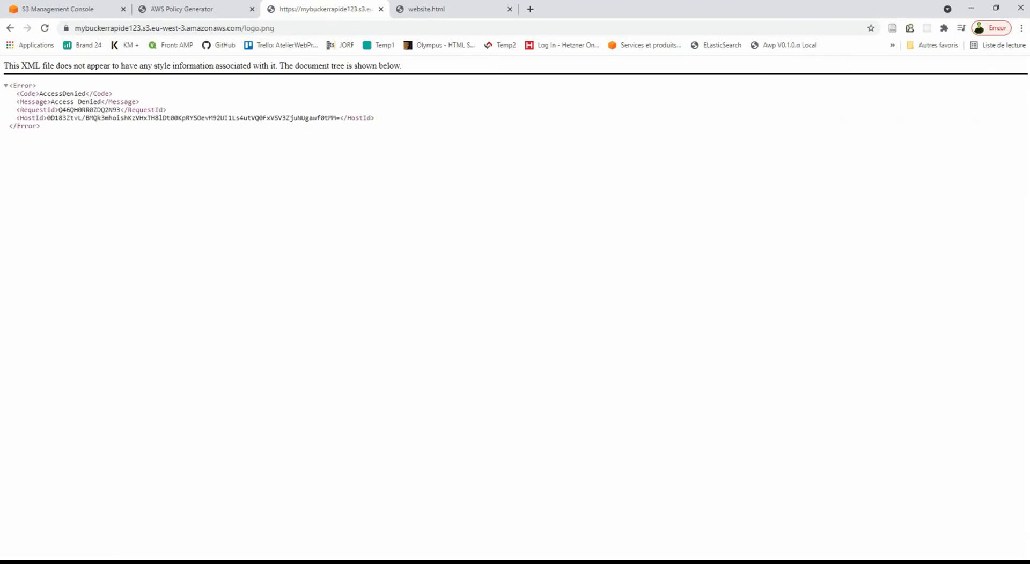
{"action": "triple_click", "coordinate": [77, 102]}
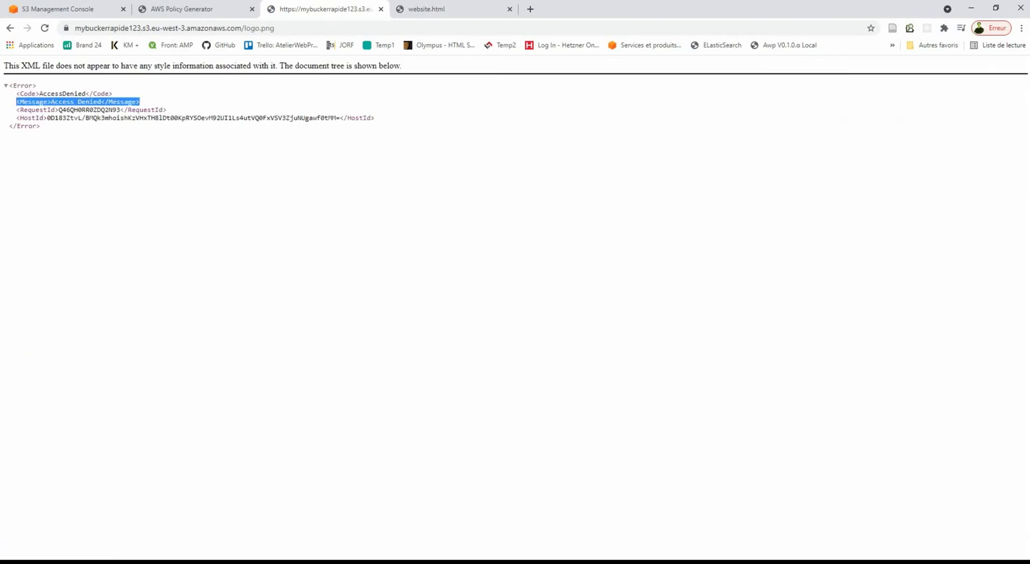
- Return to the mybuckerrapide123 bucket and open its bucket policy for editing from the permissions
{"action": "left_click", "coordinate": [64, 9]}
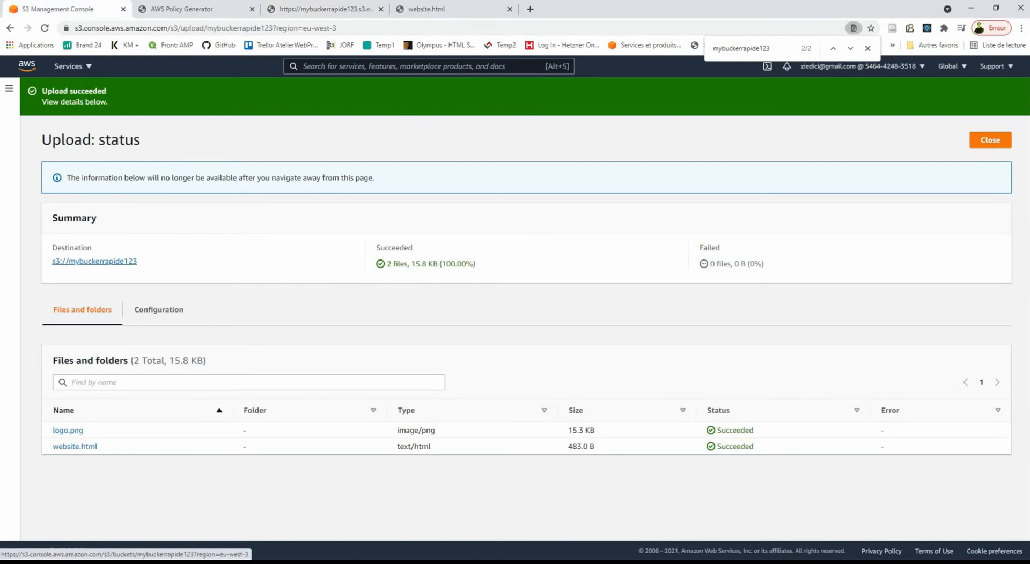
{"action": "left_click", "coordinate": [94, 261]}
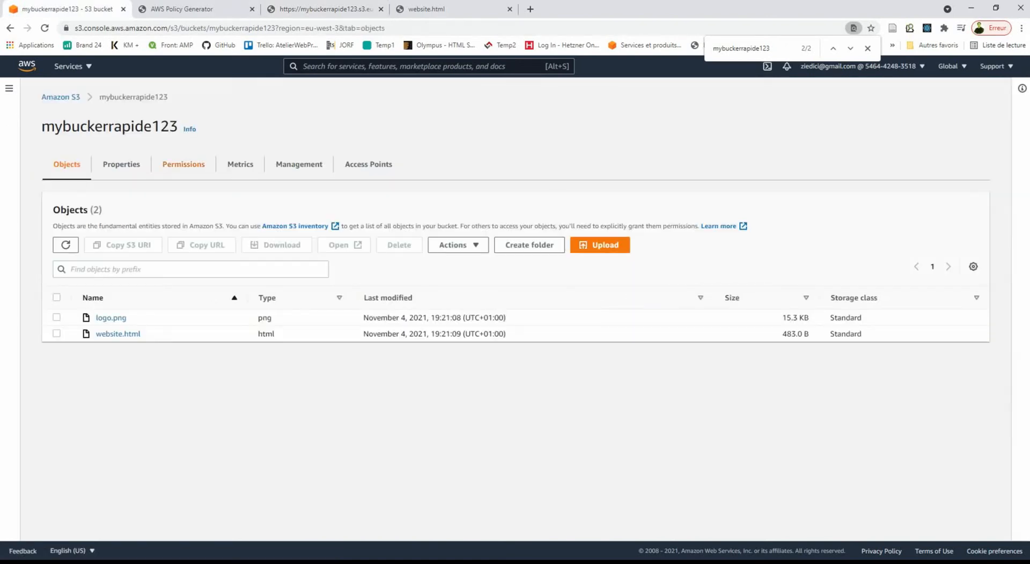
{"action": "left_click", "coordinate": [183, 164]}
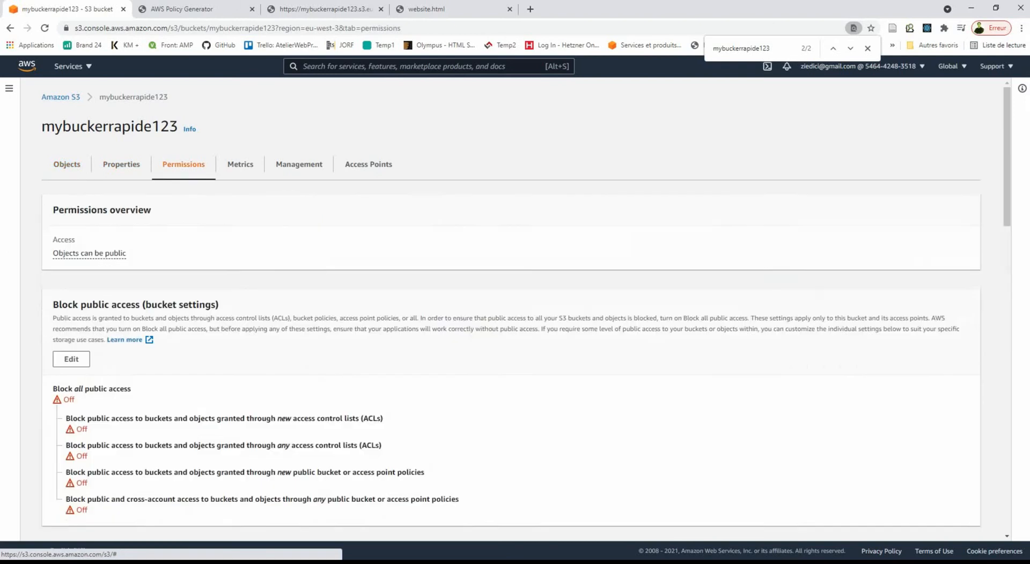
{"action": "scroll", "coordinate": [510, 309], "scroll_direction": "down", "scroll_amount": 7}
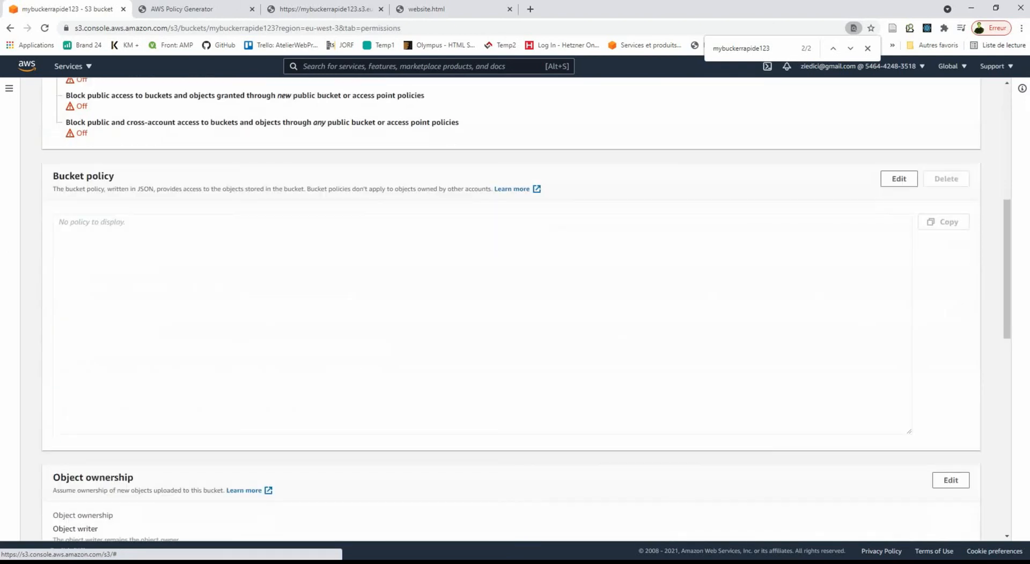
{"action": "left_click", "coordinate": [899, 178]}
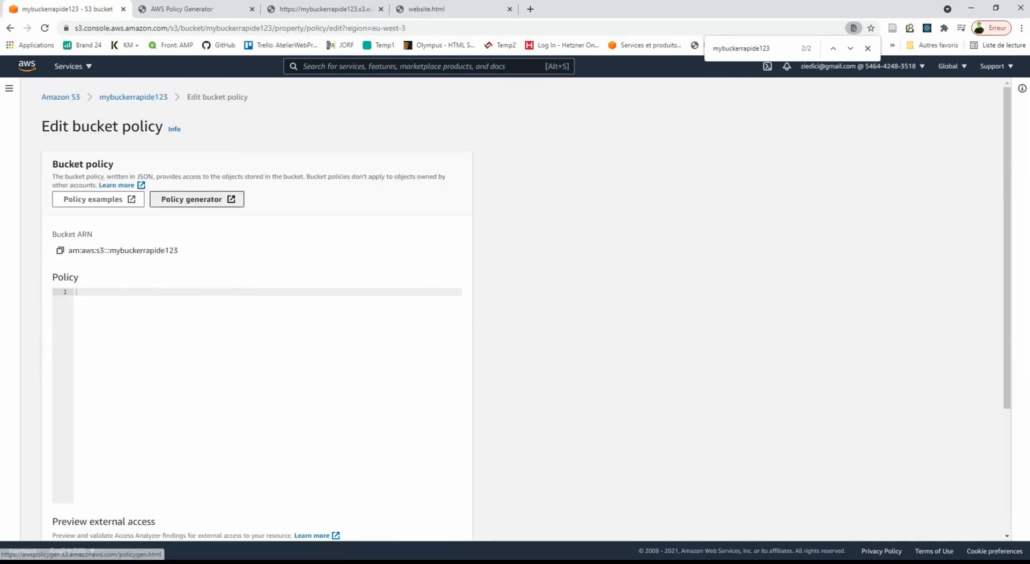
- Open the AWS Policy Generator and set the policy type to S3 Bucket Policy
{"action": "left_click", "coordinate": [196, 199]}
{"action": "left_click", "coordinate": [363, 225]}
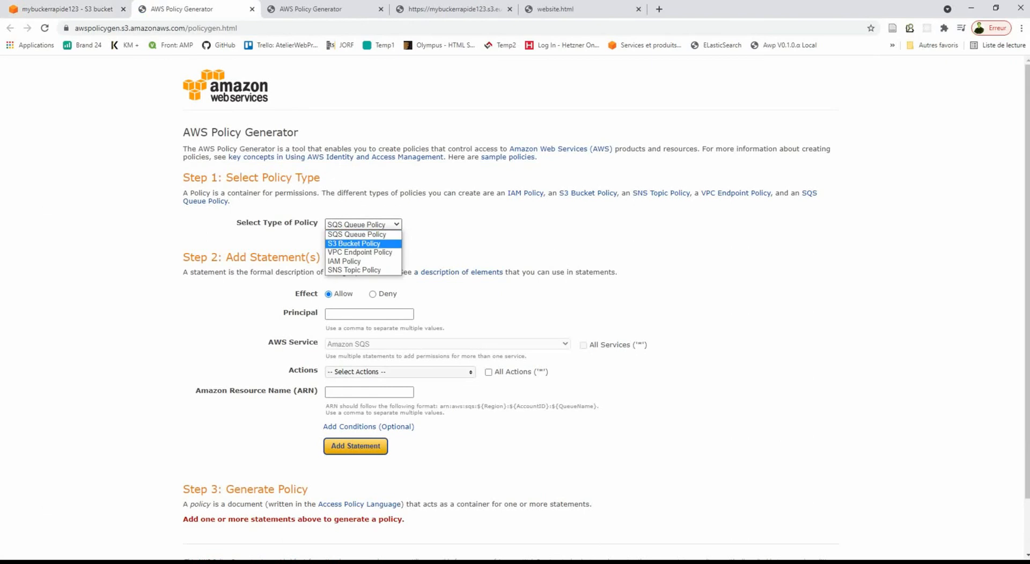
{"action": "left_click", "coordinate": [354, 243]}
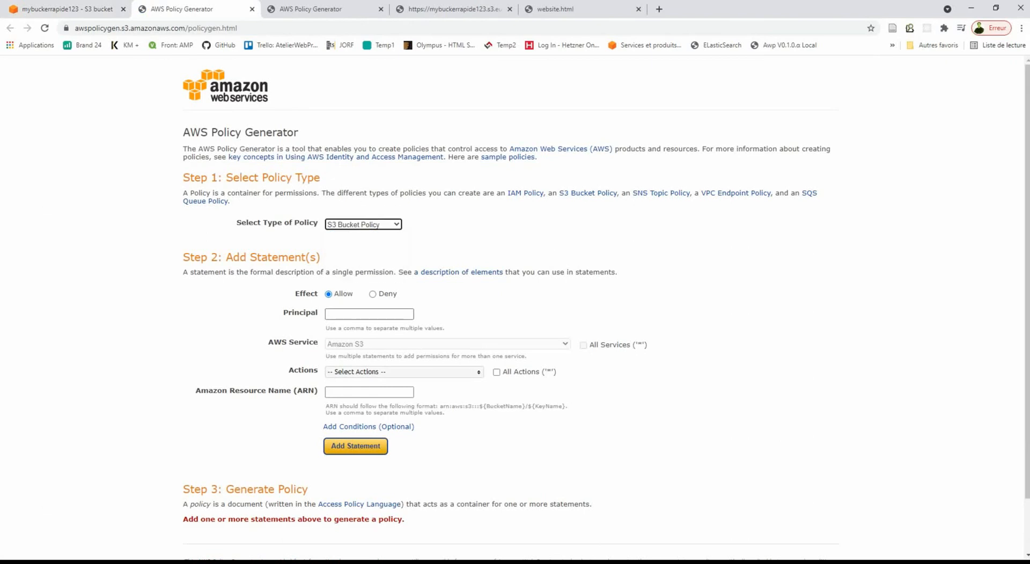
- Set the statement's principal to * and select GetObject as its only allowed action
{"action": "left_click", "coordinate": [369, 314]}
{"action": "type", "text": "*"}
{"action": "key", "text": "Return"}
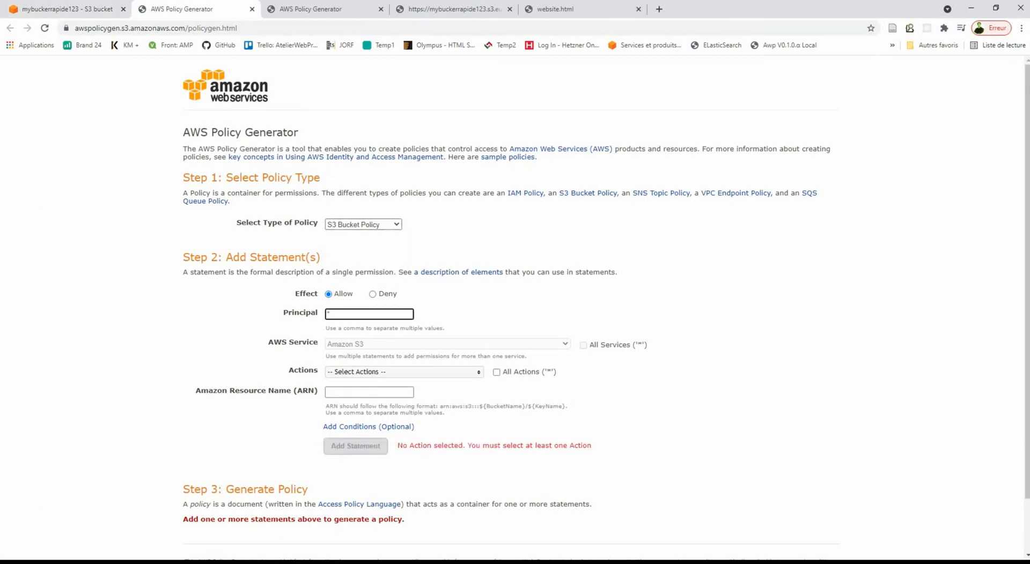
{"action": "left_click", "coordinate": [404, 372]}
{"action": "scroll", "coordinate": [403, 444], "scroll_direction": "down", "scroll_amount": 4}
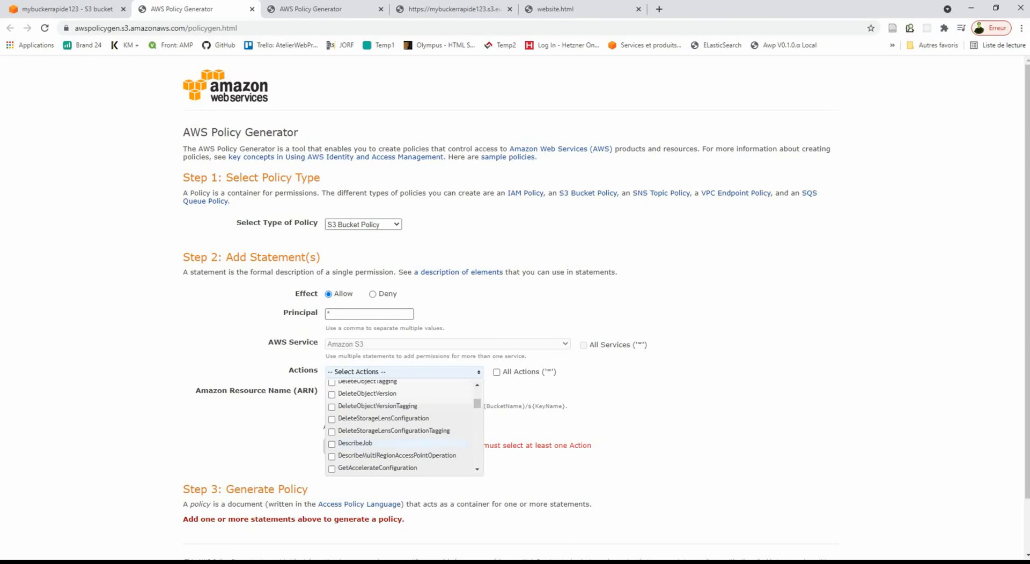
{"action": "scroll", "coordinate": [402, 429], "scroll_direction": "down", "scroll_amount": 5}
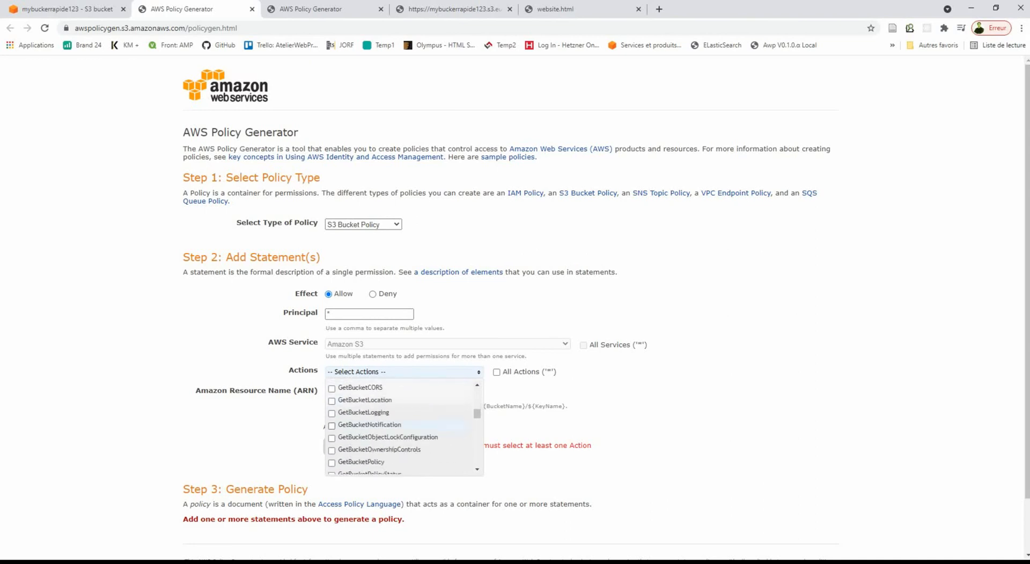
{"action": "scroll", "coordinate": [402, 427], "scroll_direction": "down", "scroll_amount": 5}
{"action": "scroll", "coordinate": [402, 429], "scroll_direction": "up", "scroll_amount": 1}
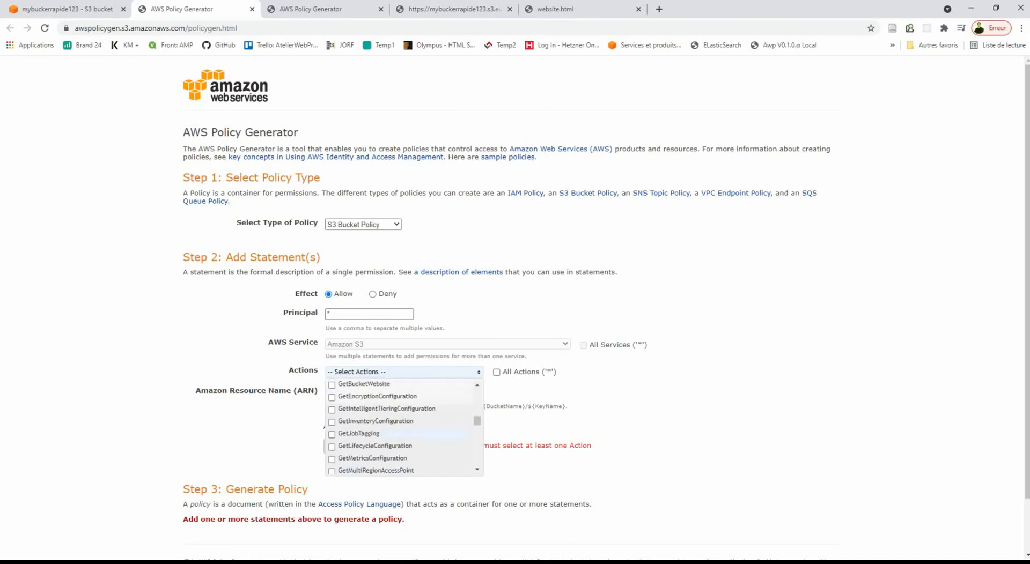
{"action": "scroll", "coordinate": [403, 429], "scroll_direction": "down", "scroll_amount": 2}
{"action": "left_click", "coordinate": [352, 400]}
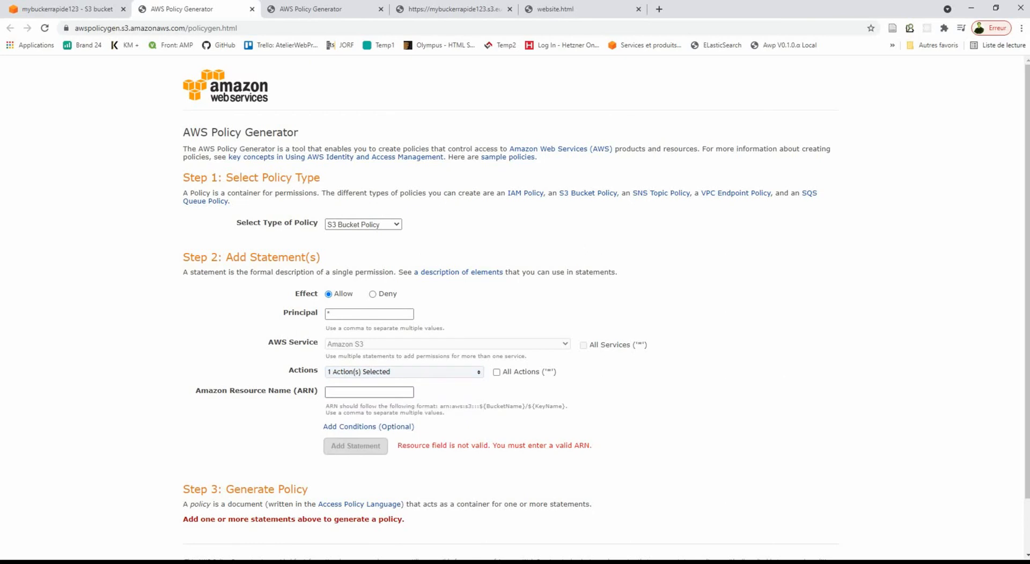
- Copy the bucket ARN from the bucket policy page, enter it with /* appended as the resource name, and add the statement
{"action": "left_click", "coordinate": [67, 10]}
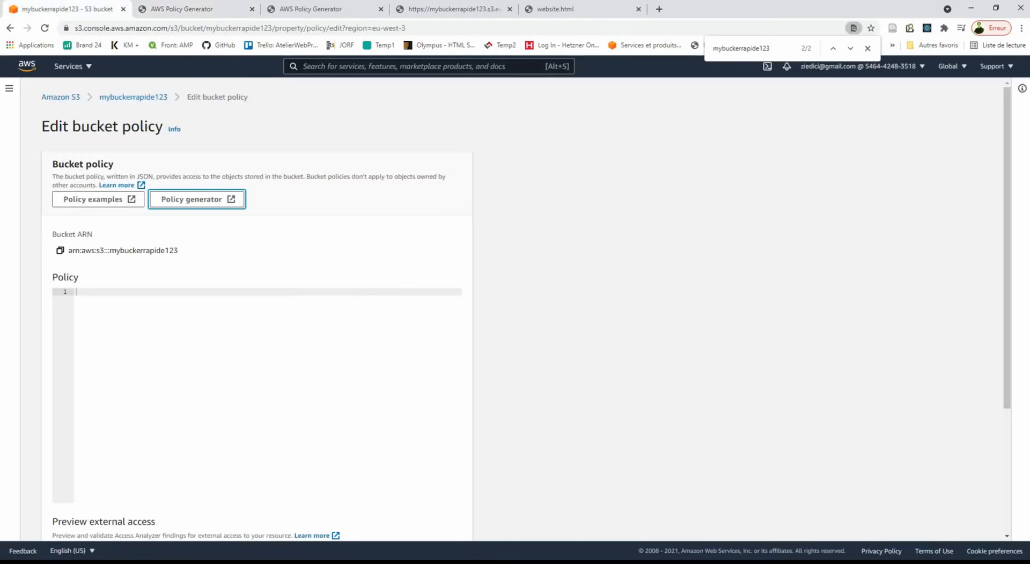
{"action": "left_click", "coordinate": [60, 251]}
{"action": "key", "text": "ctrl+Tab"}
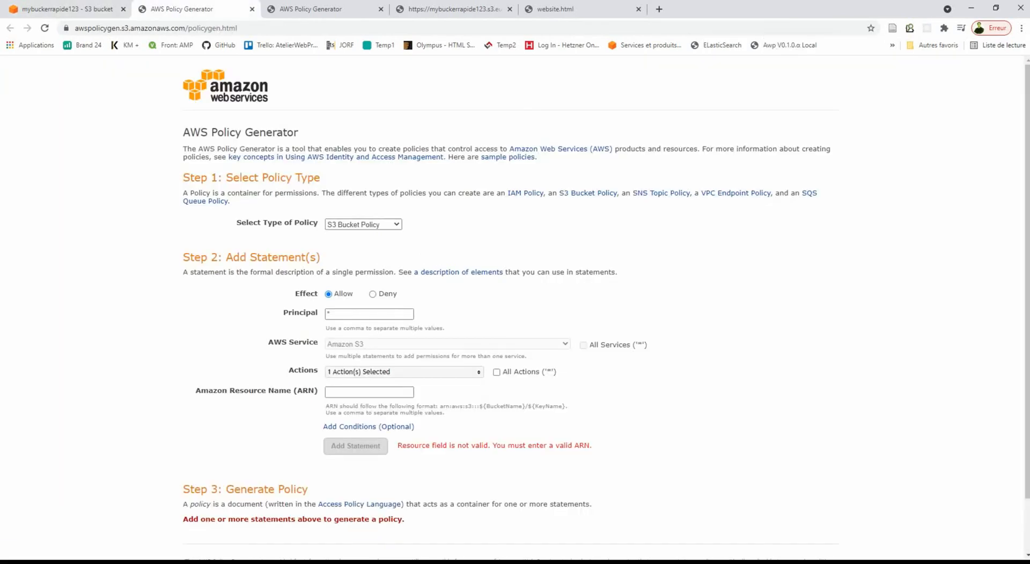
{"action": "key", "text": "ctrl+v"}
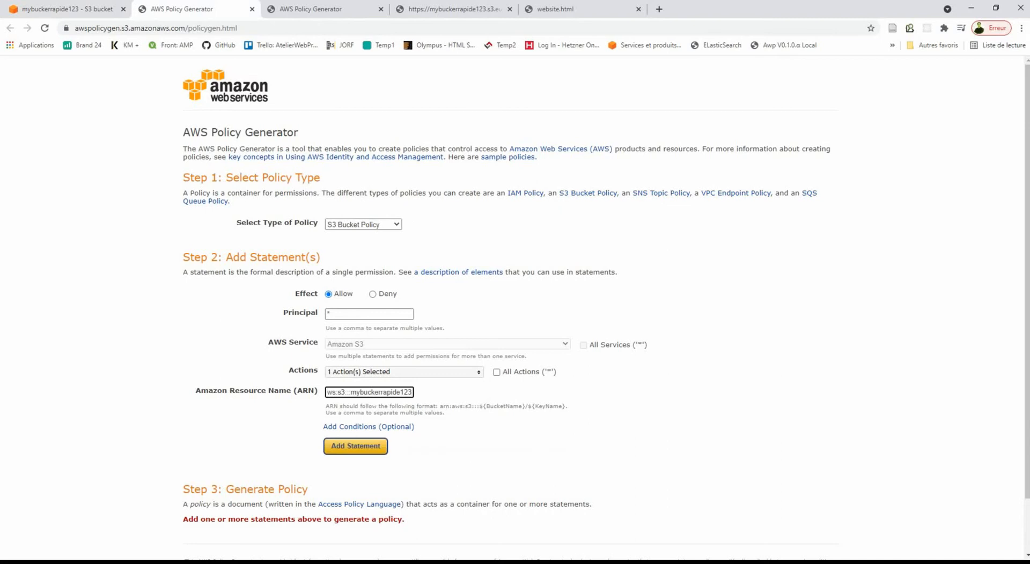
{"action": "type", "text": "/*"}
{"action": "left_click", "coordinate": [355, 446]}
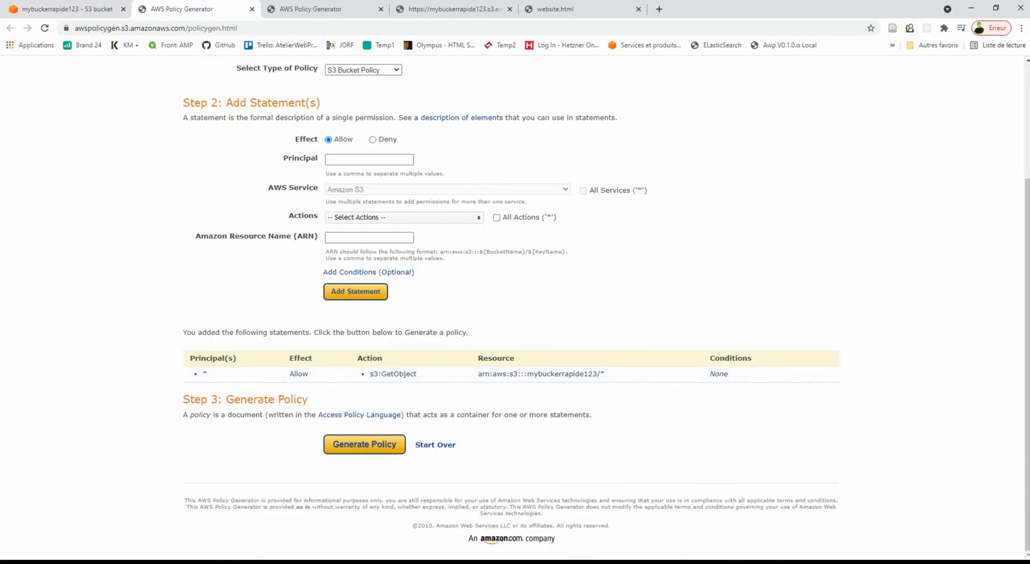
- Generate the policy, copy its JSON document, and return to the bucket policy page
{"action": "left_click", "coordinate": [355, 445]}
{"action": "left_click_drag", "start_coordinate": [316, 345], "coordinate": [312, 227]}
{"action": "key", "text": "ctrl+c"}
{"action": "key", "text": "ctrl+1"}
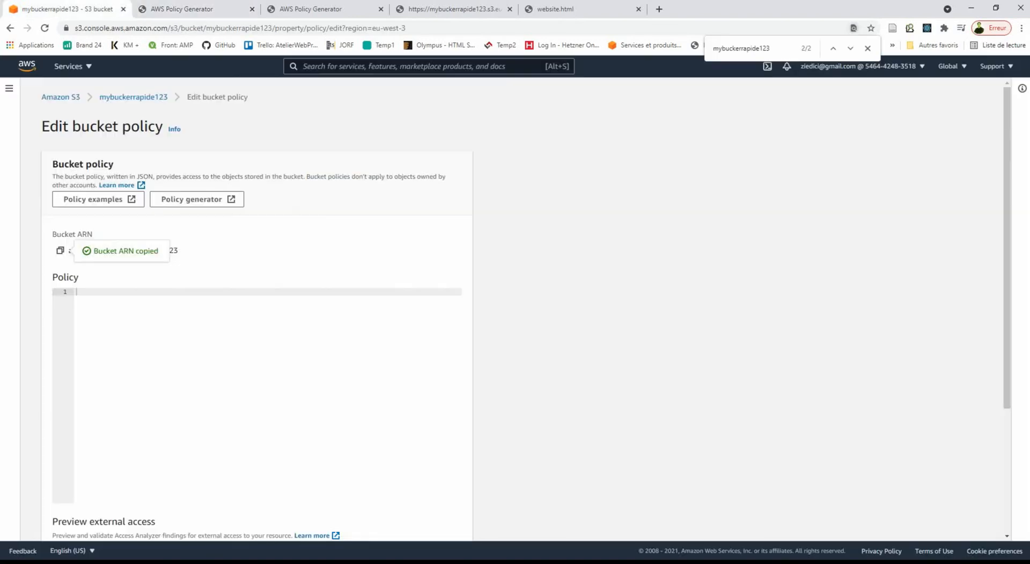
- Paste the generated JSON into the mybuckerrapide123 bucket policy and save the changes
{"action": "key", "text": "ctrl+v"}
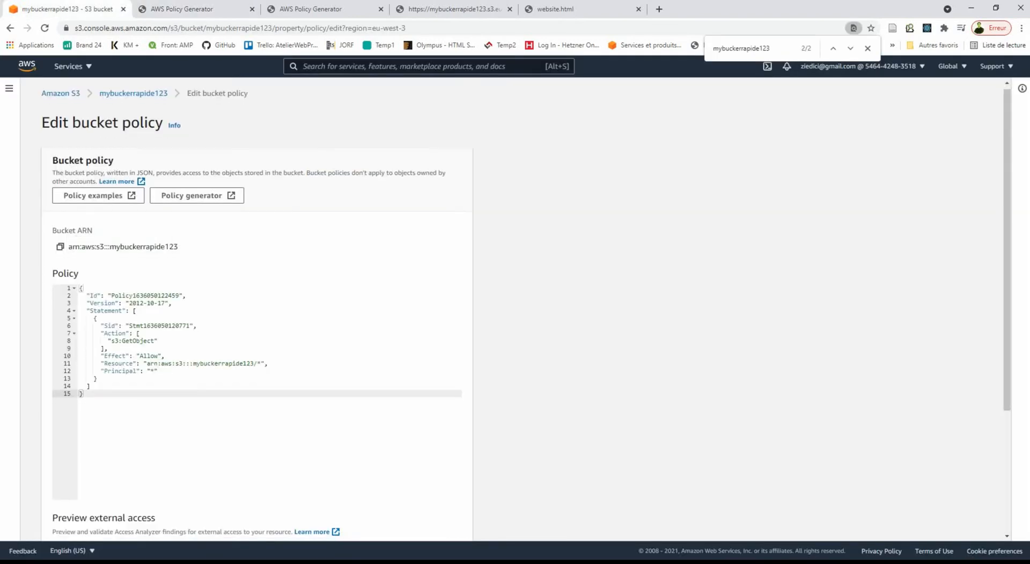
{"action": "scroll", "coordinate": [514, 312], "scroll_direction": "down", "scroll_amount": 3}
{"action": "left_click", "coordinate": [436, 522]}
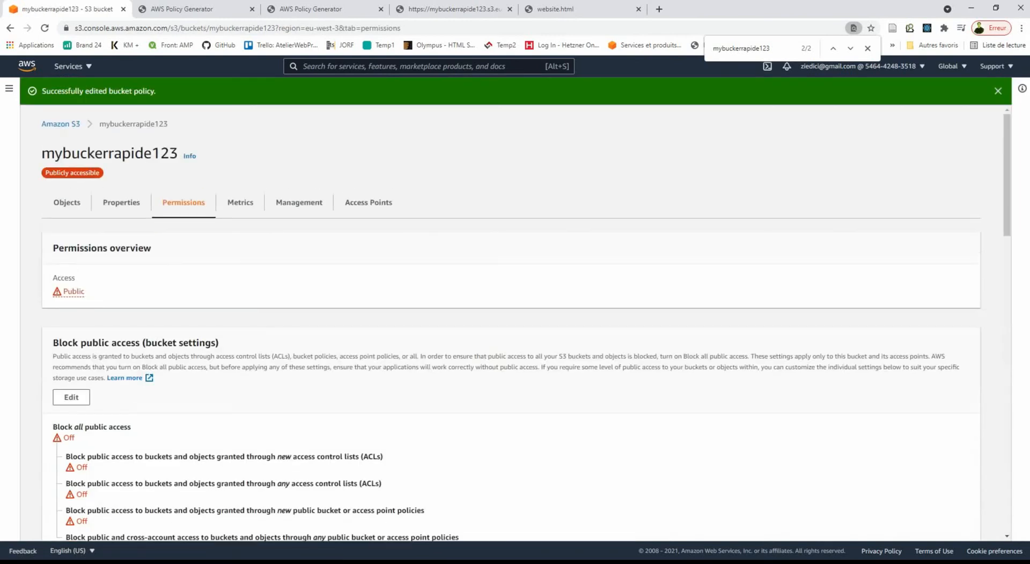
- Reload the logo.png object URL to test its public access again
{"action": "key", "text": "ctrl+Tab"}
{"action": "key", "text": "ctrl+Tab"}
{"action": "key", "text": "ctrl+Tab"}
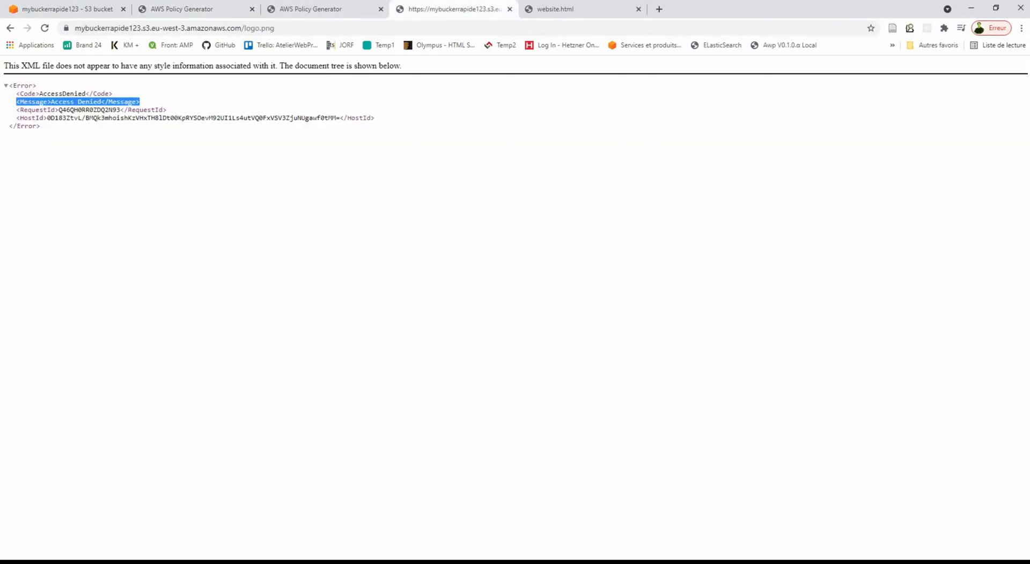
{"action": "key", "text": "F5"}
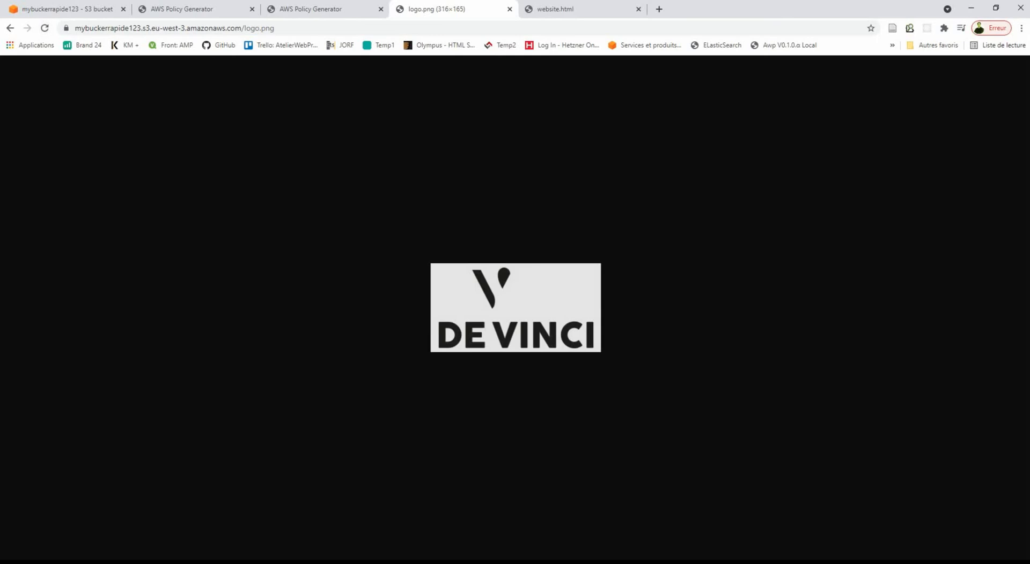
- Return to the mybuckerrapide123 bucket and review its uploaded objects and permissions
{"action": "left_click", "coordinate": [62, 8]}
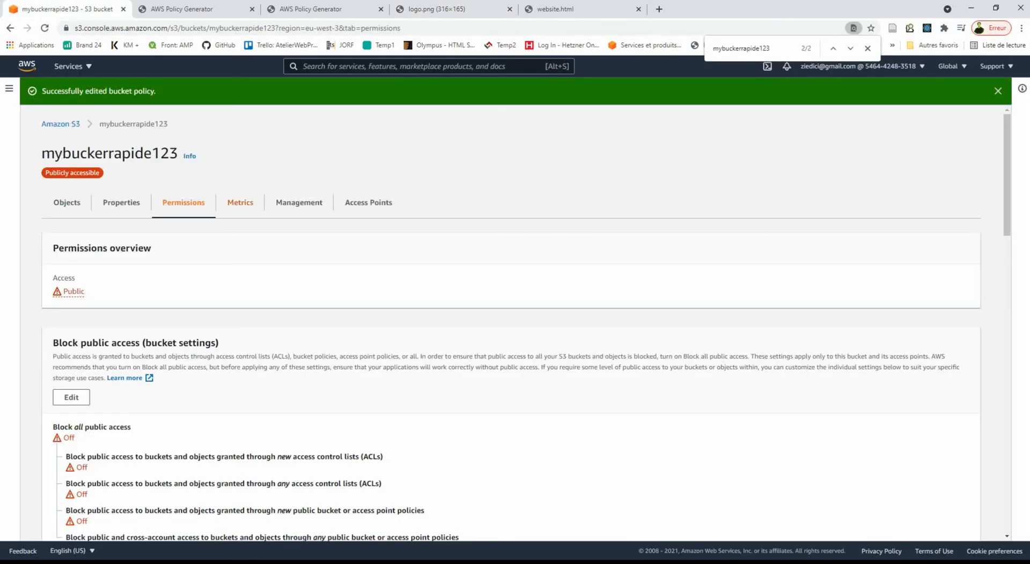
{"action": "left_click", "coordinate": [67, 203]}
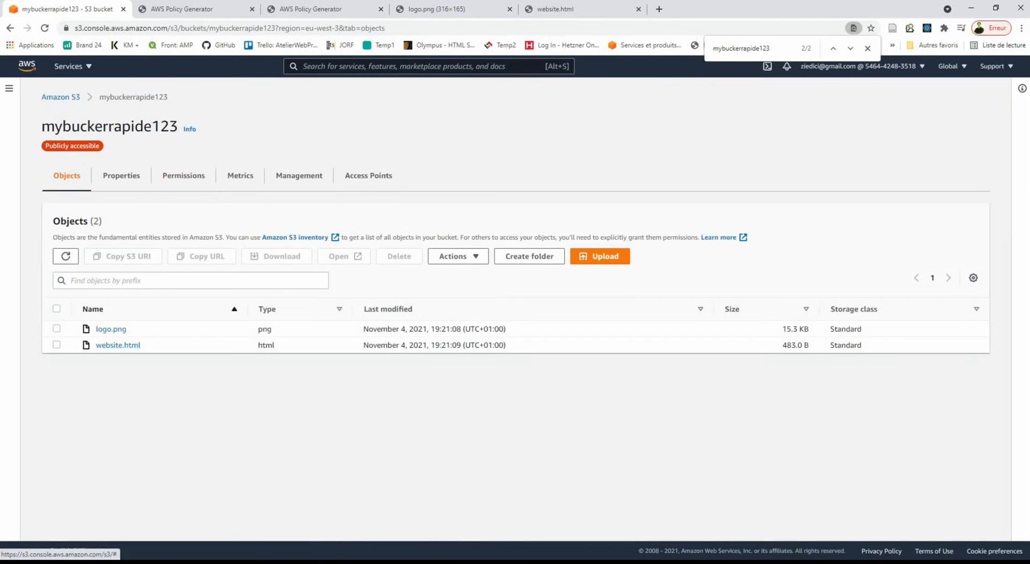
{"action": "right_click", "coordinate": [113, 344]}
{"action": "left_click", "coordinate": [141, 354]}
{"action": "left_click", "coordinate": [184, 175]}
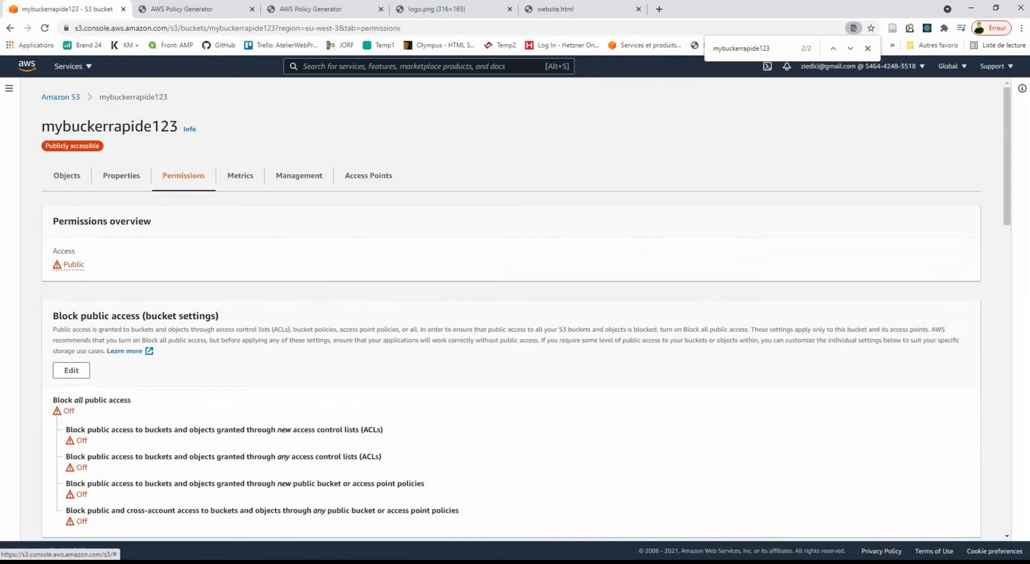
{"action": "scroll", "coordinate": [183, 175], "scroll_direction": "down", "scroll_amount": 5}
{"action": "scroll", "coordinate": [183, 175], "scroll_direction": "up", "scroll_amount": 5}
- Open the static website hosting settings in the bucket's properties for editing
{"action": "left_click", "coordinate": [121, 175]}
{"action": "scroll", "coordinate": [511, 311], "scroll_direction": "down", "scroll_amount": 3}
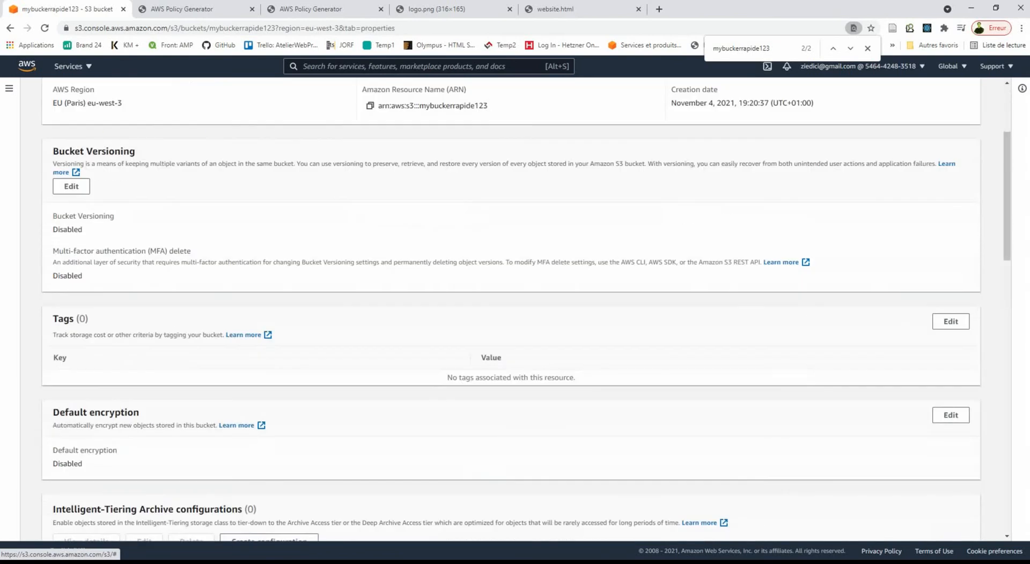
{"action": "scroll", "coordinate": [511, 311], "scroll_direction": "down", "scroll_amount": 4}
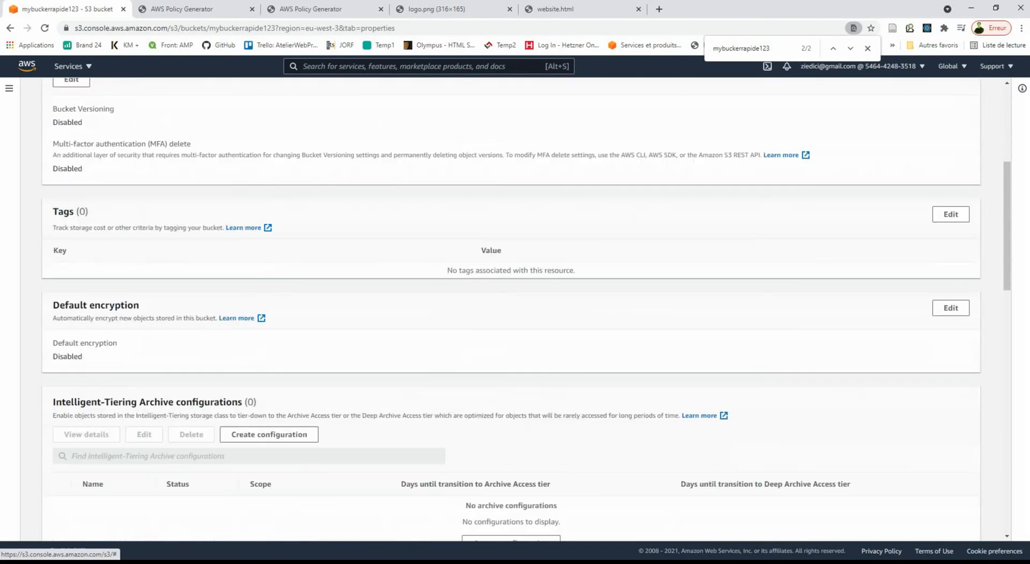
{"action": "scroll", "coordinate": [511, 312], "scroll_direction": "down", "scroll_amount": 8}
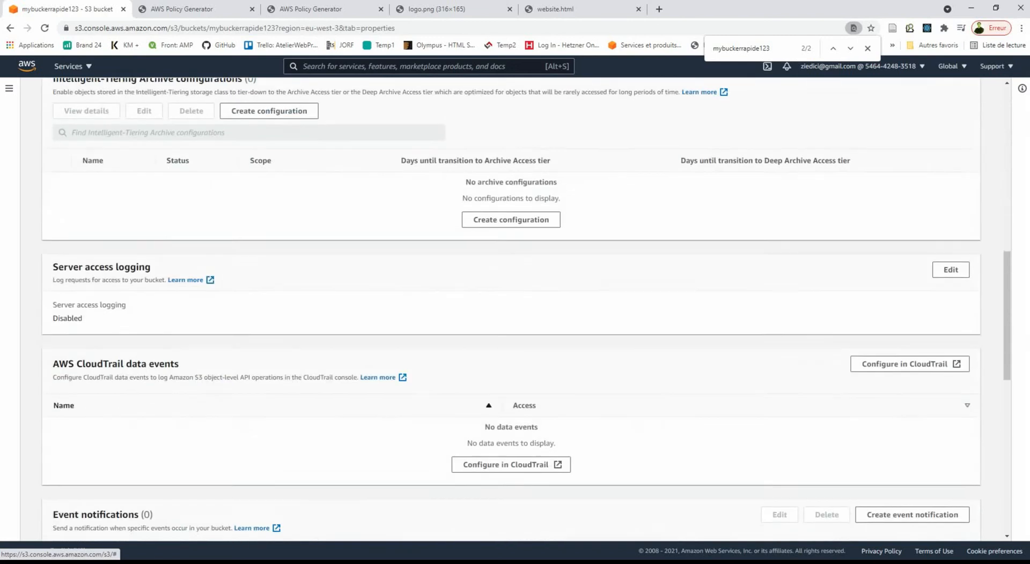
{"action": "scroll", "coordinate": [511, 312], "scroll_direction": "down", "scroll_amount": 2}
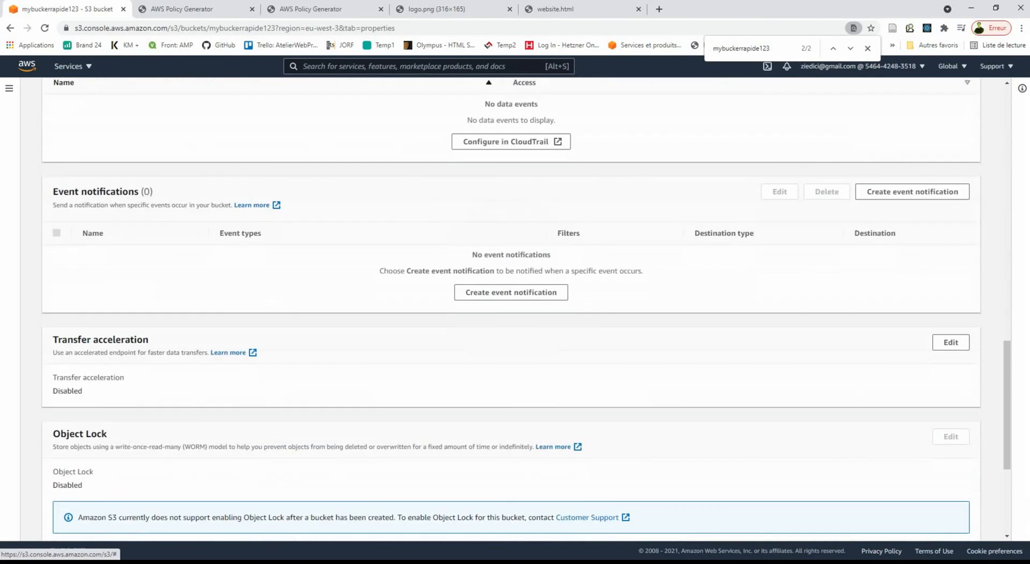
{"action": "scroll", "coordinate": [511, 311], "scroll_direction": "down", "scroll_amount": 4}
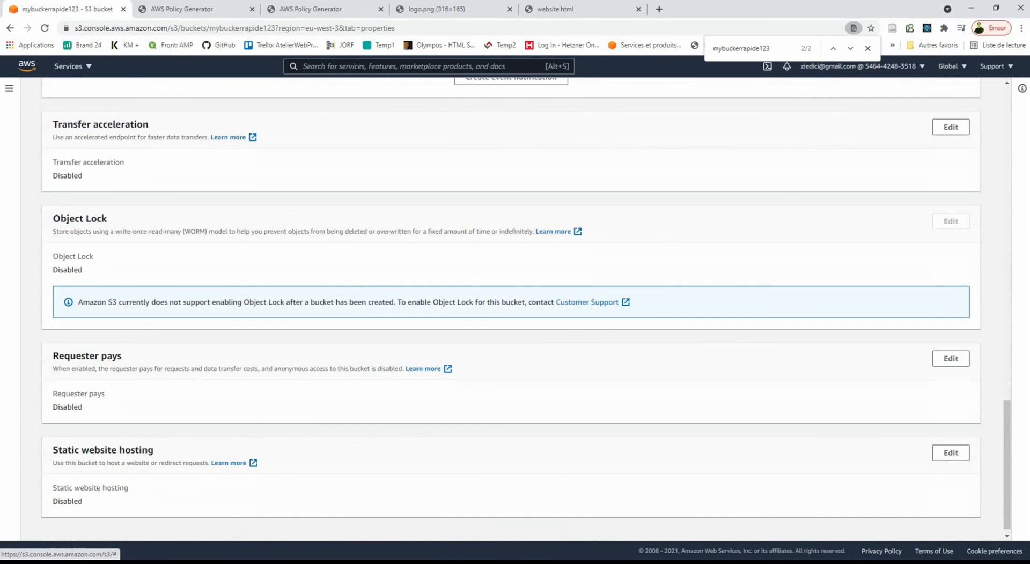
{"action": "scroll", "coordinate": [511, 298], "scroll_direction": "down", "scroll_amount": 1}
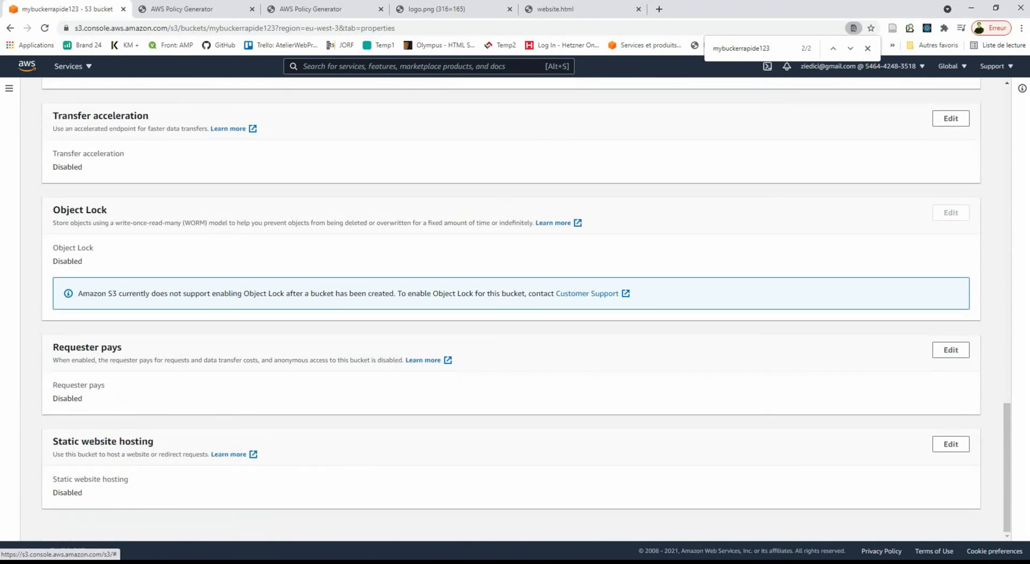
{"action": "left_click", "coordinate": [951, 444]}
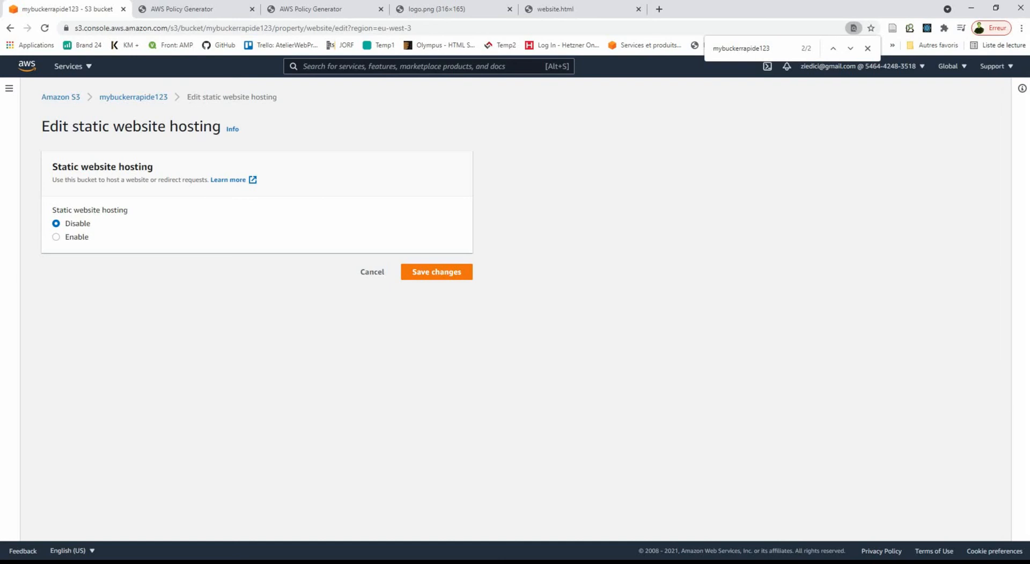
- Enable static website hosting with website.html as the index document and save the changes
{"action": "left_click", "coordinate": [56, 237]}
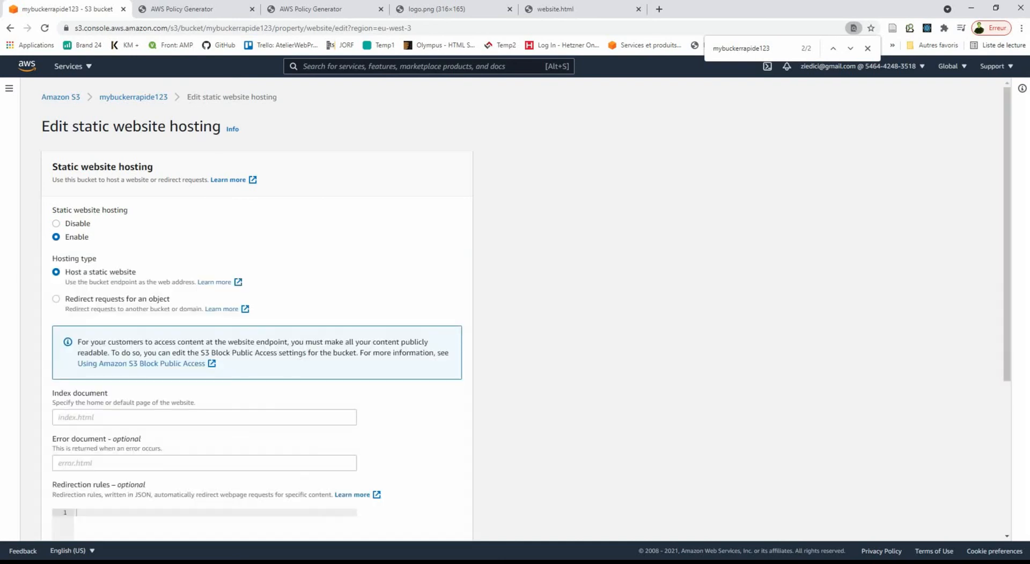
{"action": "scroll", "coordinate": [515, 310], "scroll_direction": "down", "scroll_amount": 2}
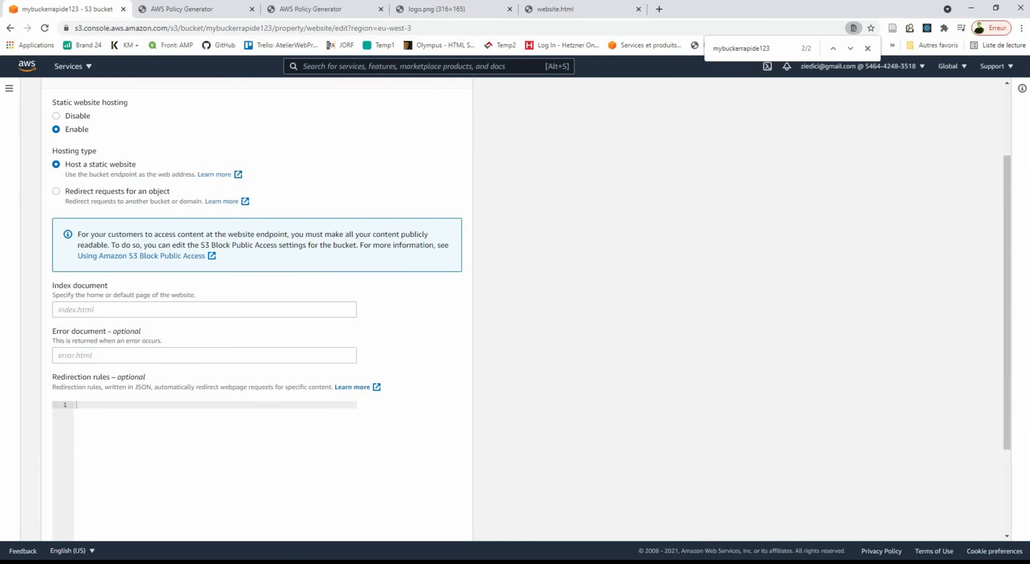
{"action": "mouse_move", "coordinate": [108, 561]}
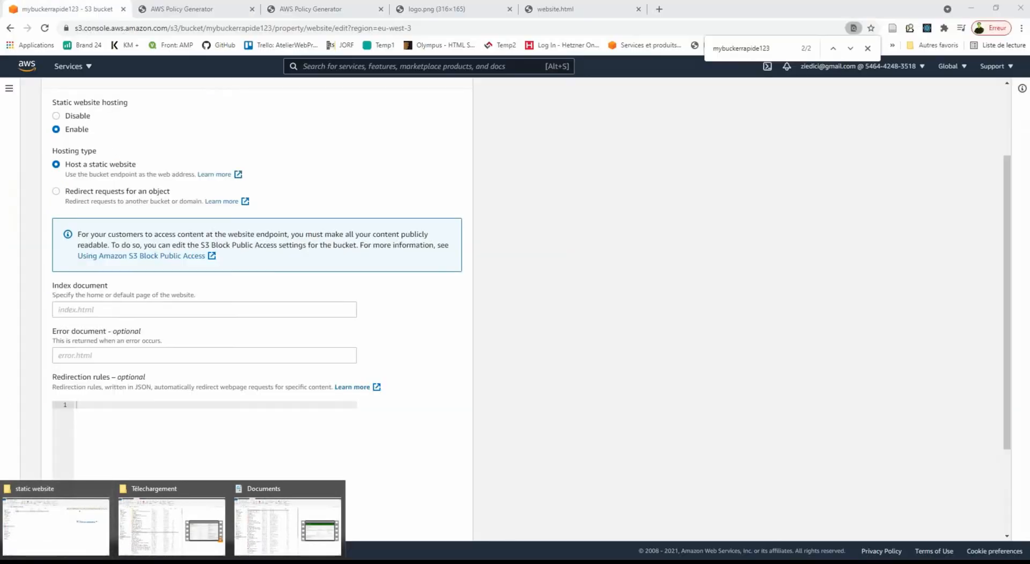
{"action": "left_click", "coordinate": [161, 309]}
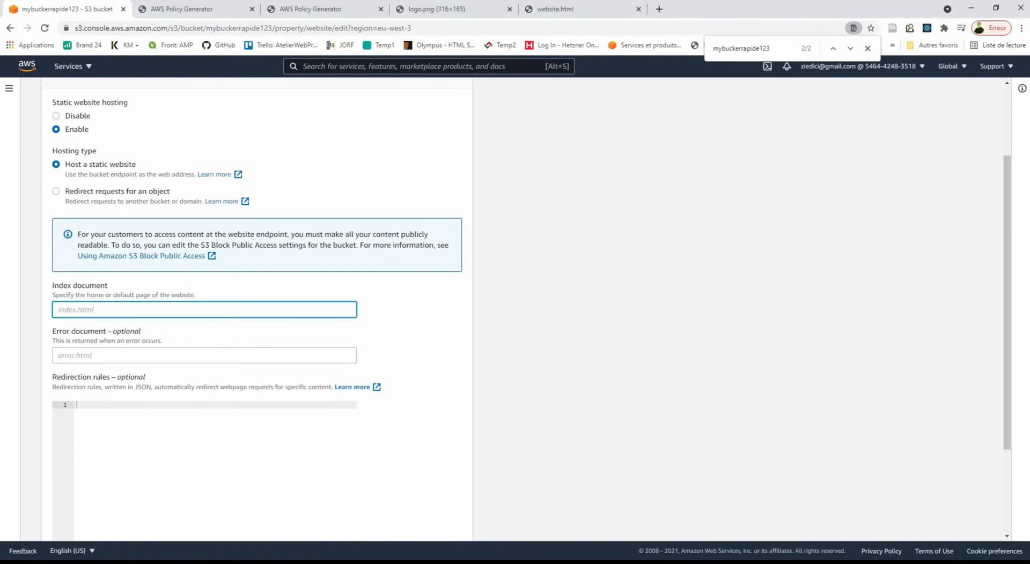
{"action": "type", "text": "website.html"}
{"action": "left_click", "coordinate": [423, 333]}
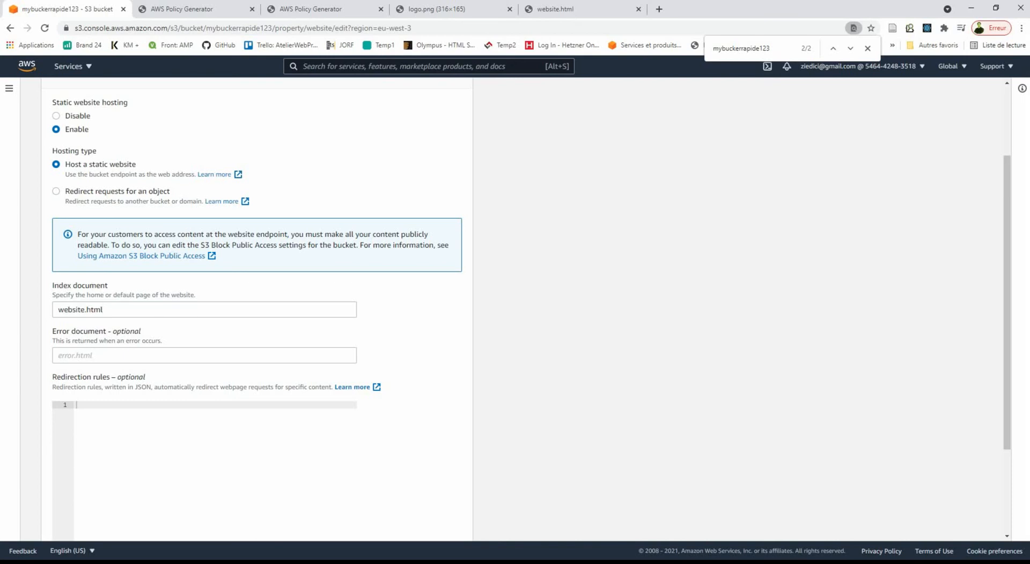
{"action": "scroll", "coordinate": [257, 311], "scroll_direction": "down", "scroll_amount": 3}
{"action": "scroll", "coordinate": [257, 311], "scroll_direction": "up", "scroll_amount": 1}
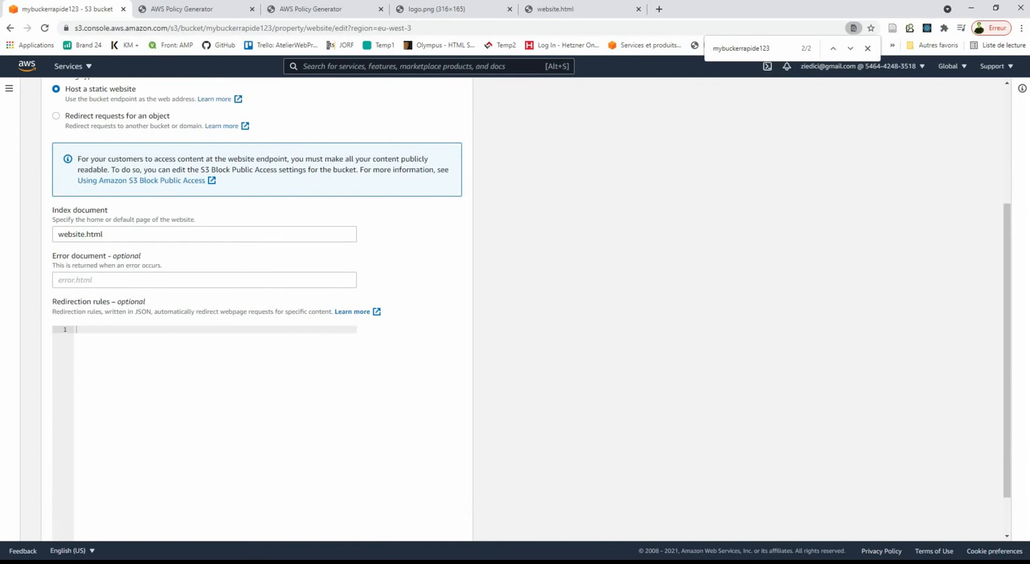
{"action": "scroll", "coordinate": [257, 311], "scroll_direction": "down", "scroll_amount": 1}
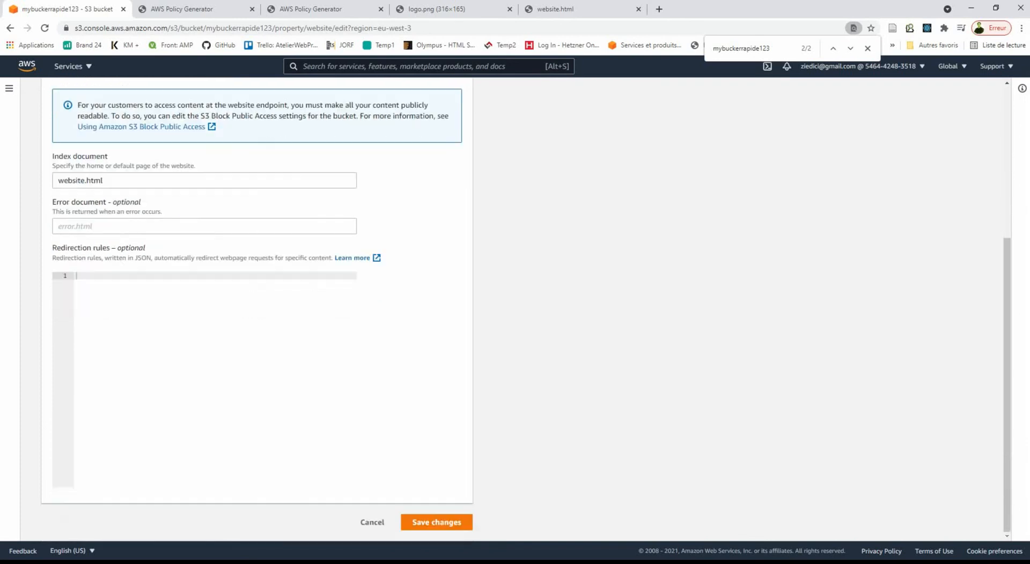
{"action": "left_click", "coordinate": [436, 522]}
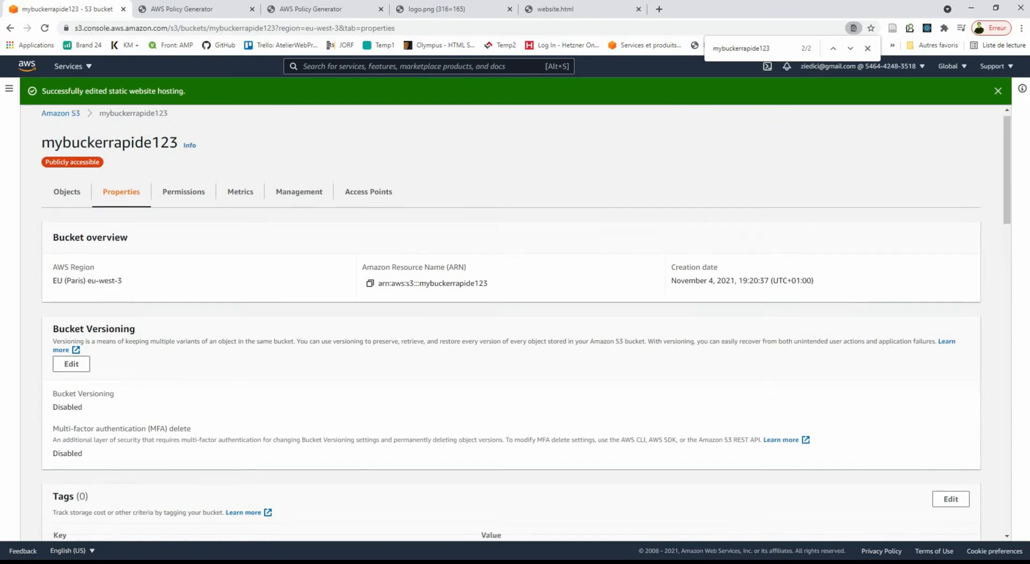
- Open the bucket website endpoint from the static website hosting properties and test the page's "Visit my application" link
{"action": "scroll", "coordinate": [511, 325], "scroll_direction": "down", "scroll_amount": 8}
{"action": "scroll", "coordinate": [510, 325], "scroll_direction": "down", "scroll_amount": 15}
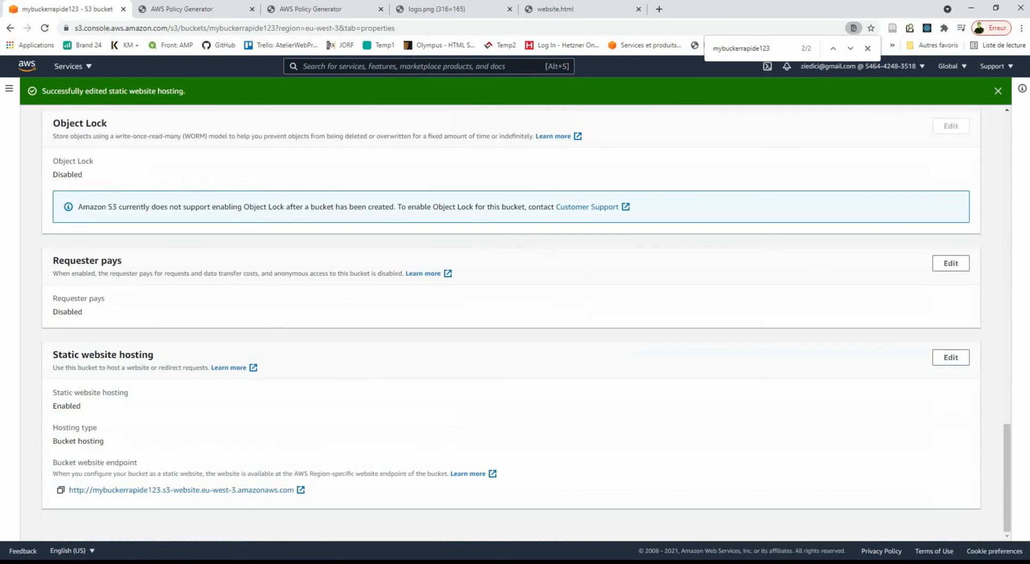
{"action": "left_click", "coordinate": [181, 490]}
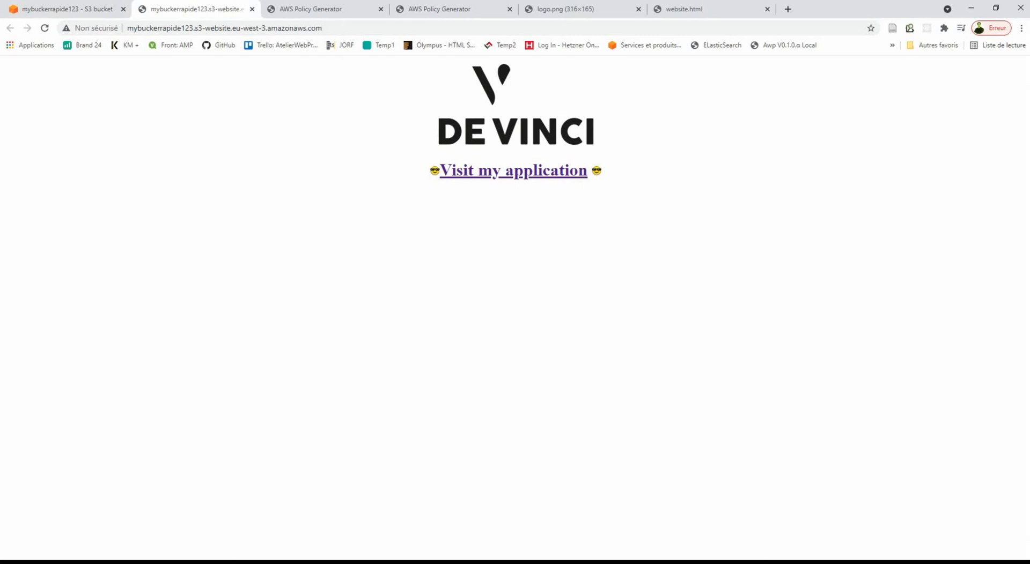
{"action": "left_click", "coordinate": [514, 170]}
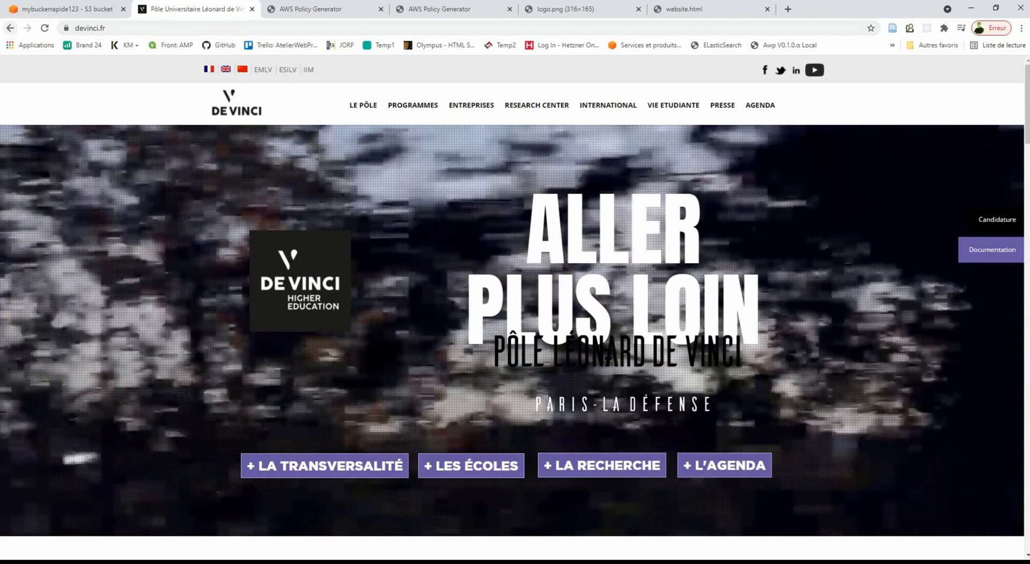
- Go back to the bucket website page, then open website.html from the static website folder in Notepad++
{"action": "key", "text": "alt+Left"}
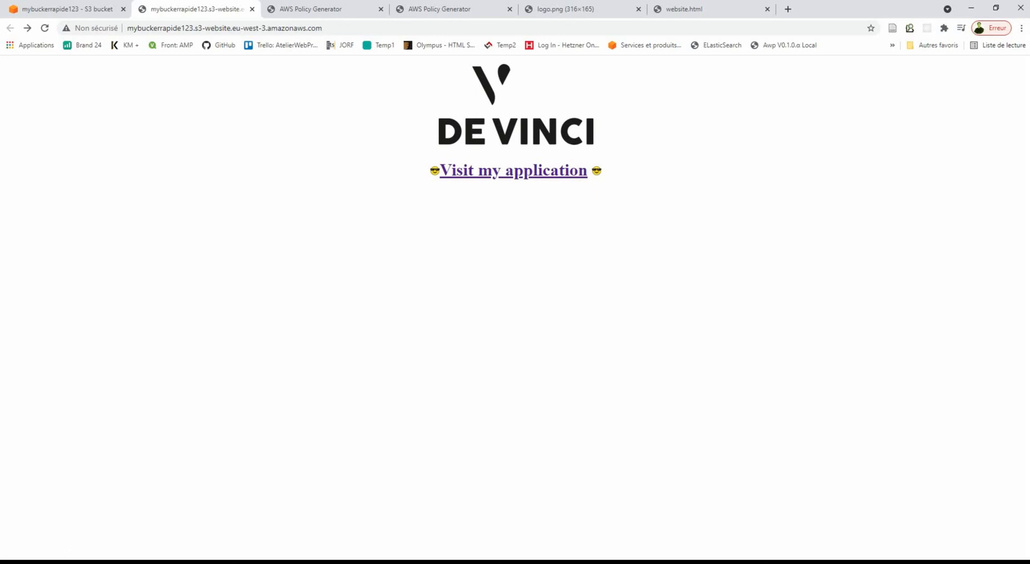
{"action": "mouse_move", "coordinate": [108, 562]}
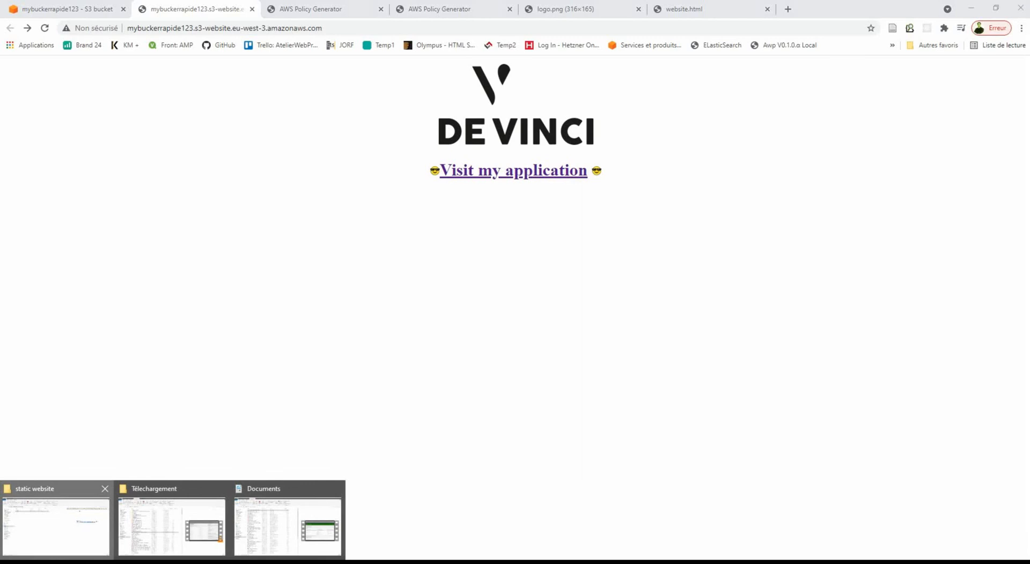
{"action": "left_click", "coordinate": [57, 526]}
{"action": "right_click", "coordinate": [147, 130]}
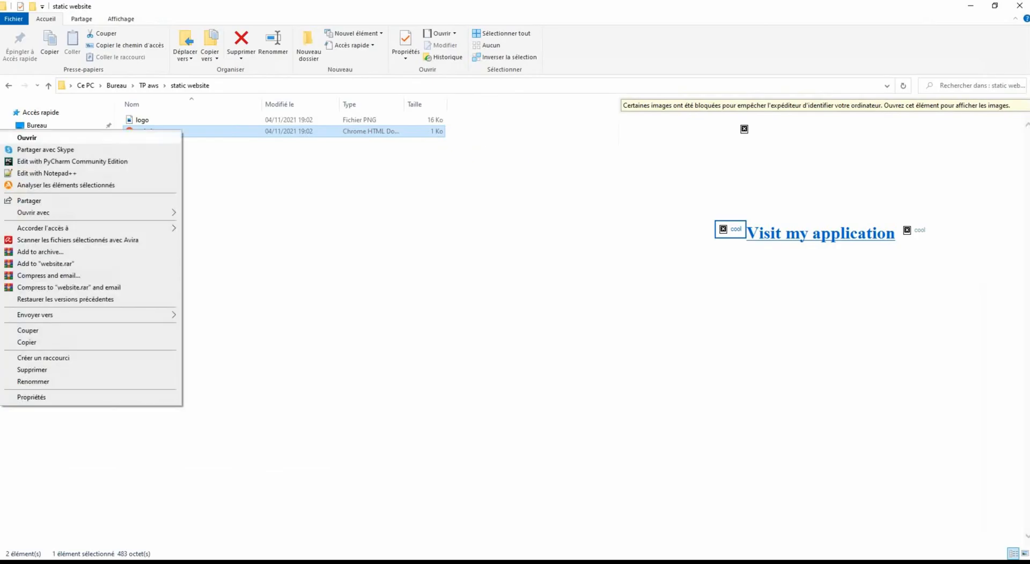
{"action": "left_click", "coordinate": [46, 173]}
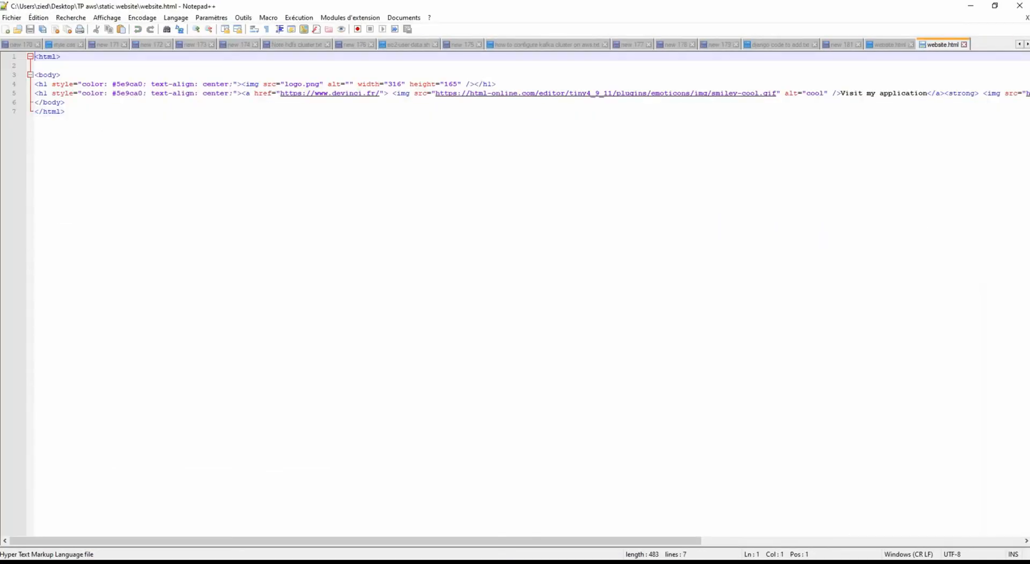
- Examine the href address behind the "Visit my application" link in website.html, then return to the static website folder
{"action": "left_click_drag", "start_coordinate": [280, 93], "coordinate": [380, 93]}
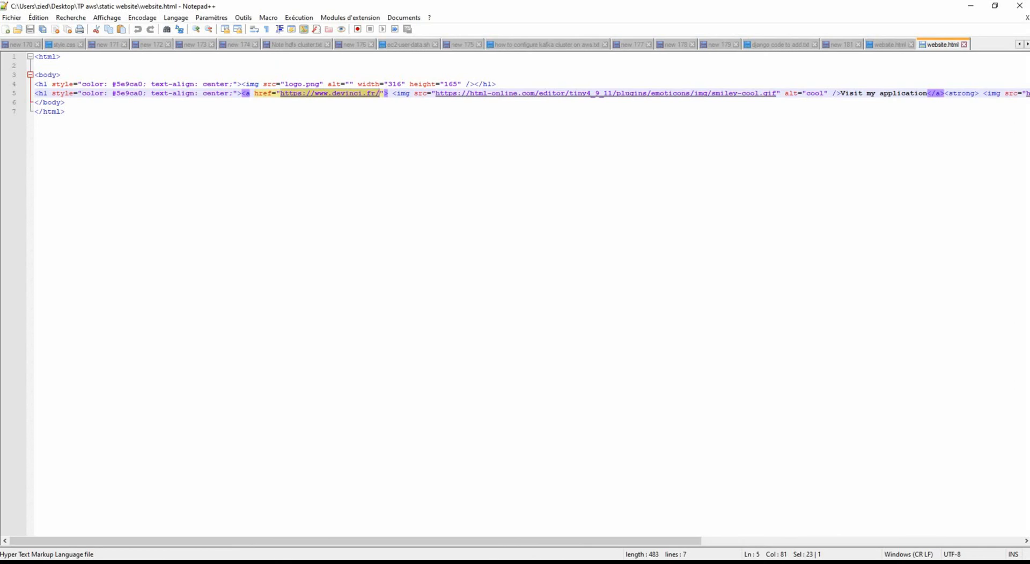
{"action": "left_click", "coordinate": [64, 111]}
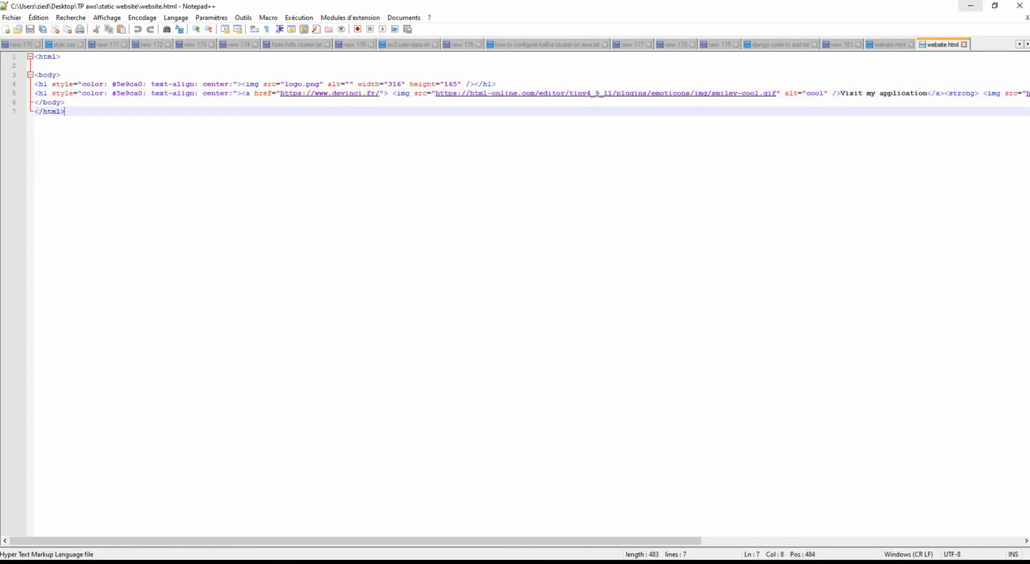
{"action": "left_click", "coordinate": [970, 5]}
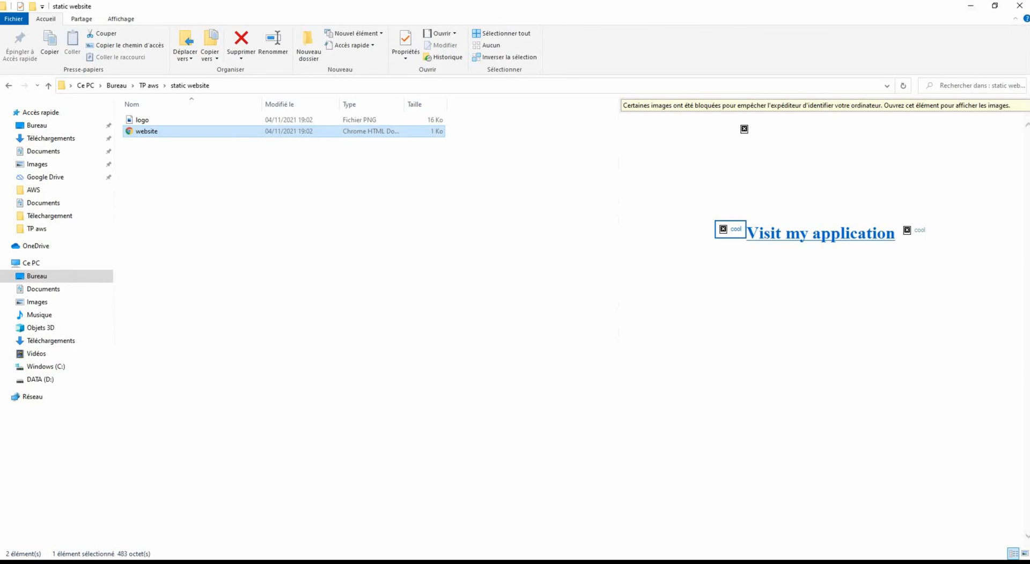